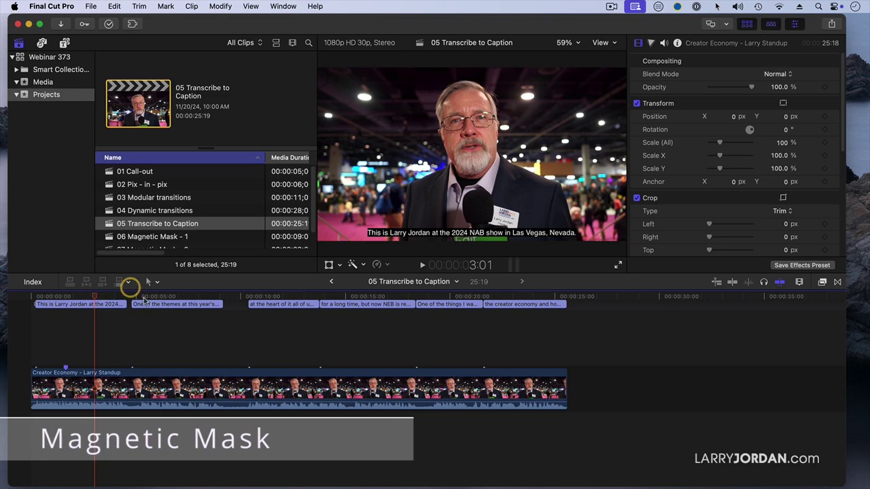
- Open the '06 Magnetic Mask - 1' project and scrub the timeline to preview the woman clip
{"action": "double_click", "coordinate": [199, 238]}
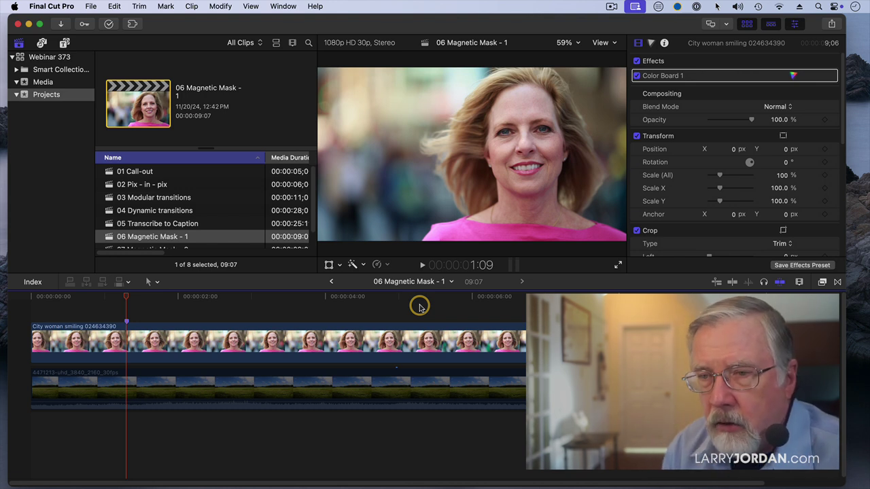
{"action": "left_click_drag", "start_coordinate": [90, 296], "coordinate": [202, 301]}
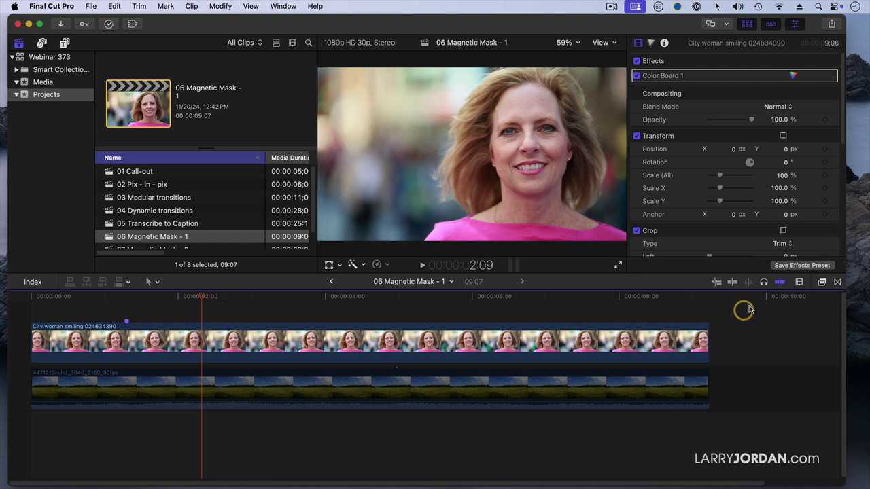
- Search the Effects browser for 'ma' and drop Magnetic Mask onto the smiling woman clip
{"action": "left_click", "coordinate": [822, 282]}
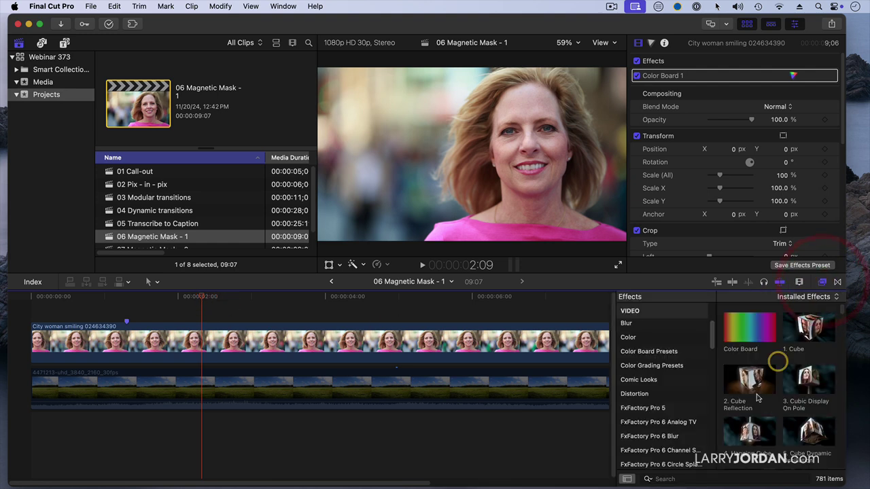
{"action": "left_click", "coordinate": [700, 478]}
{"action": "type", "text": "magn"}
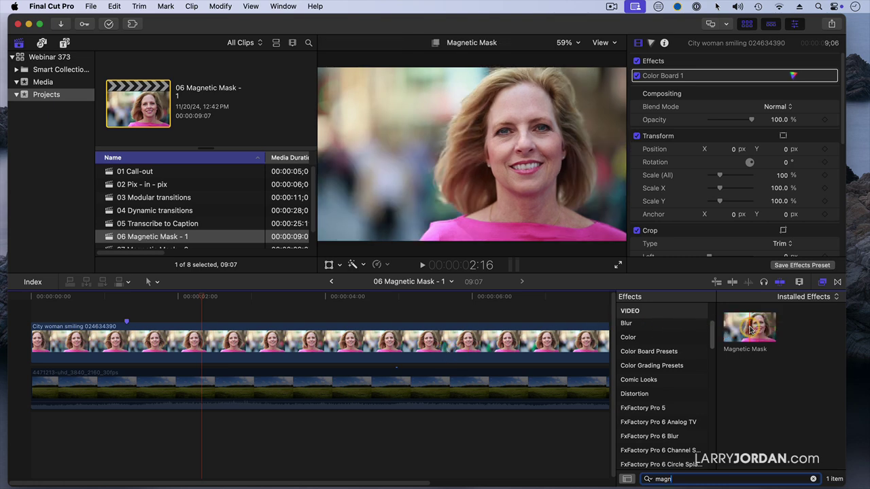
{"action": "left_click_drag", "start_coordinate": [750, 330], "coordinate": [532, 196]}
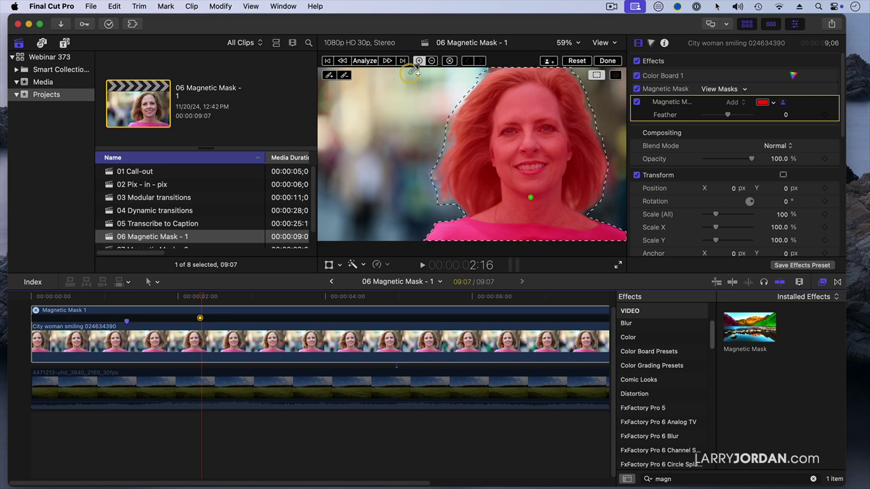
- Analyze the woman's magnetic mask across the clip, fit the timeline with Shift-Z, and finish
{"action": "left_click", "coordinate": [367, 61]}
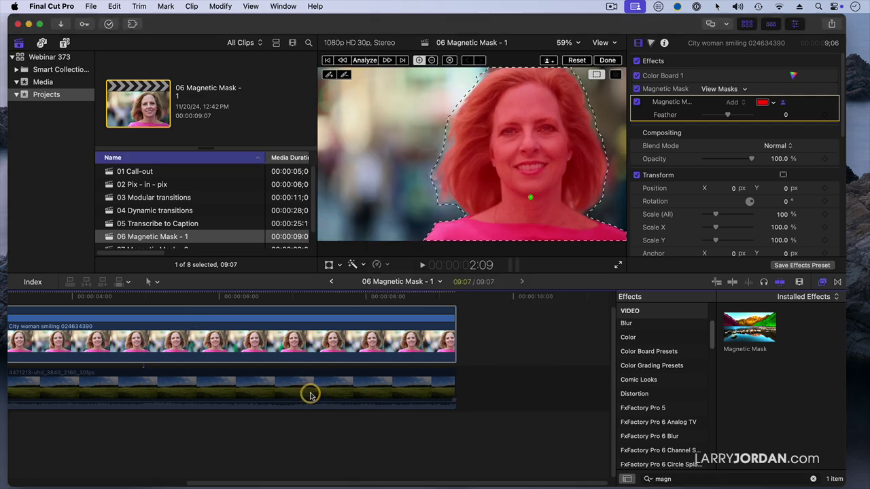
{"action": "key", "text": "shift+z"}
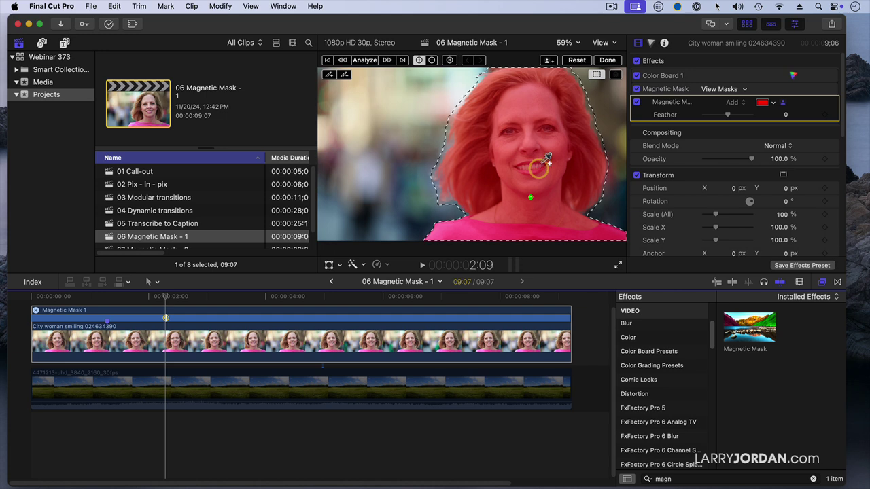
{"action": "left_click", "coordinate": [609, 61]}
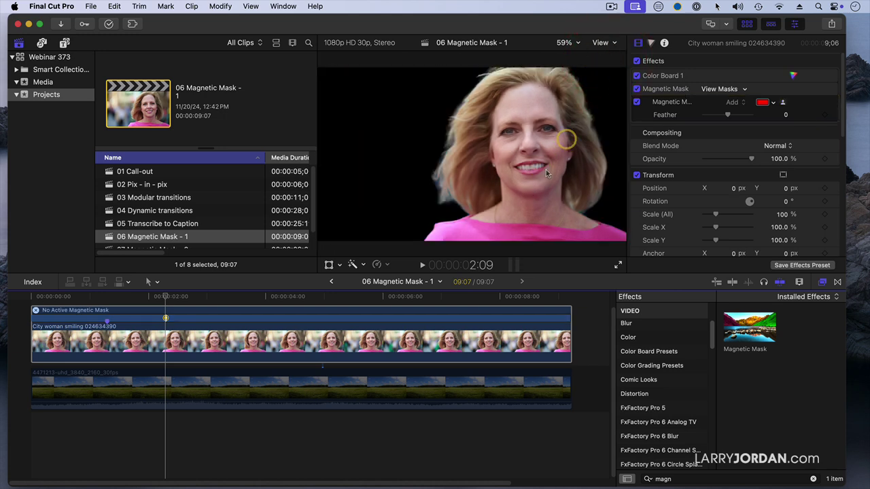
- Enable the background field clip and play the composite from the start
{"action": "left_click", "coordinate": [430, 384]}
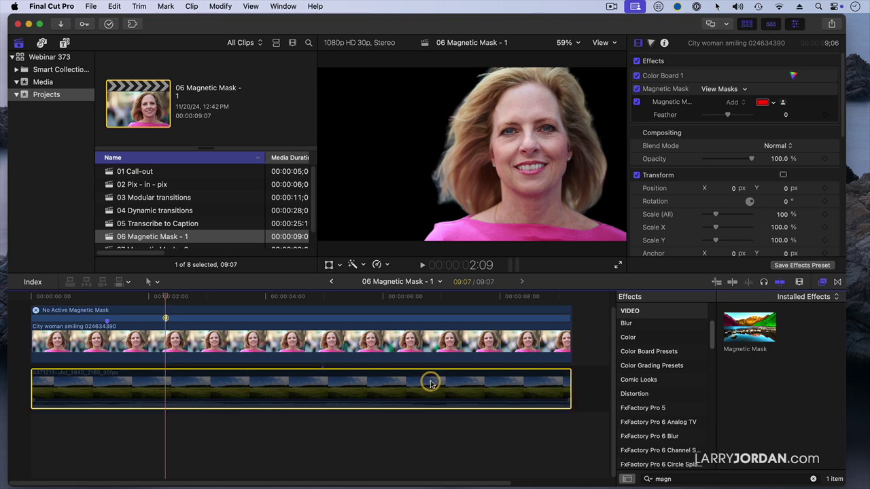
{"action": "key", "text": "v"}
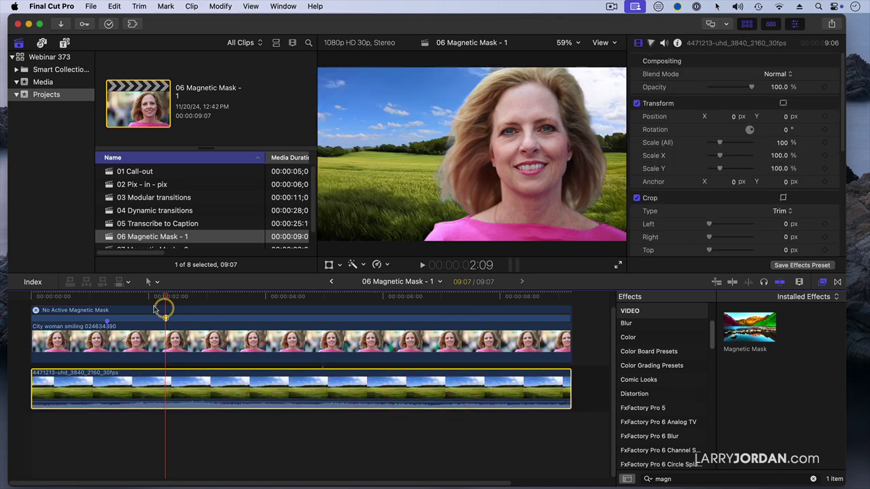
{"action": "left_click", "coordinate": [15, 296]}
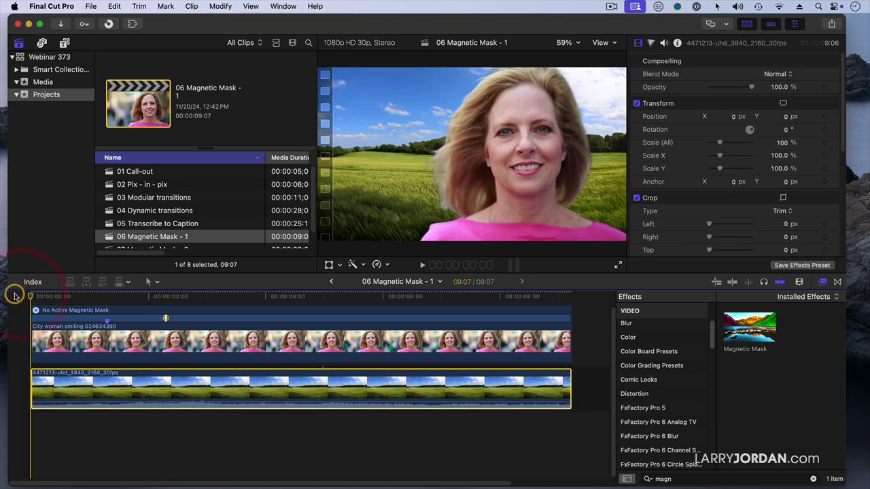
{"action": "key", "text": "space"}
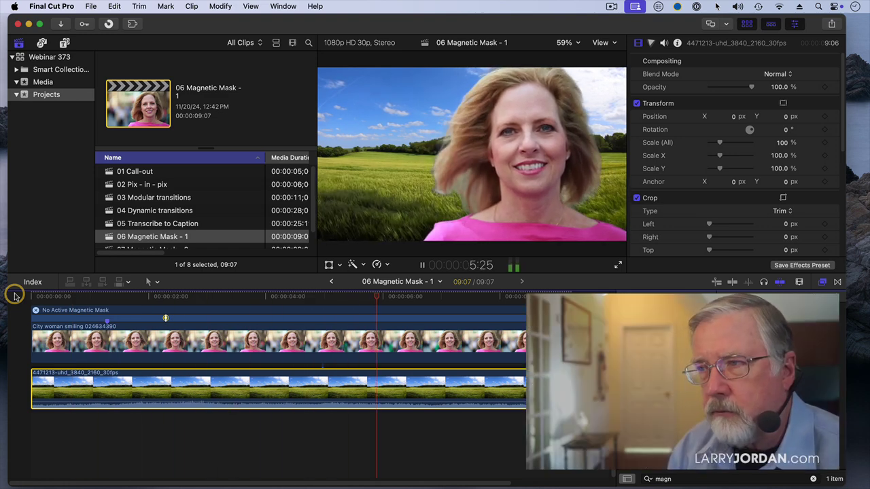
{"action": "key", "text": "space"}
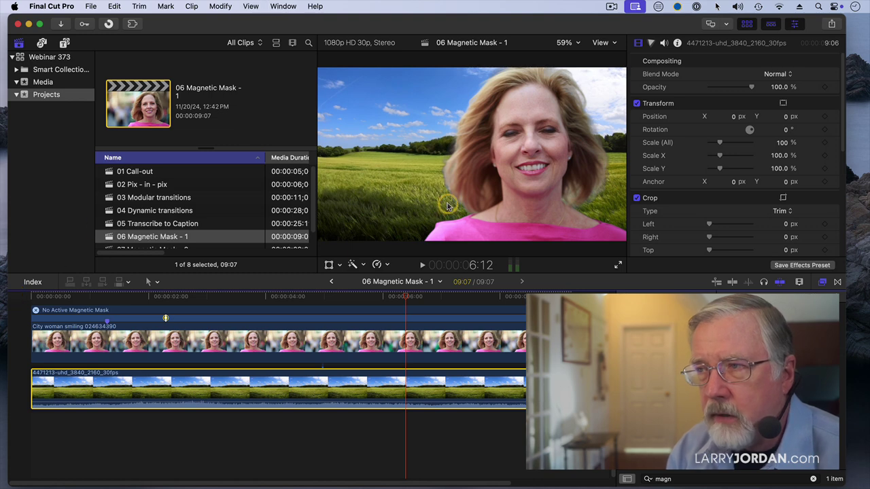
- Set the woman clip's Magnetic Mask feather to -29 and play back to check the edge
{"action": "left_click", "coordinate": [401, 345]}
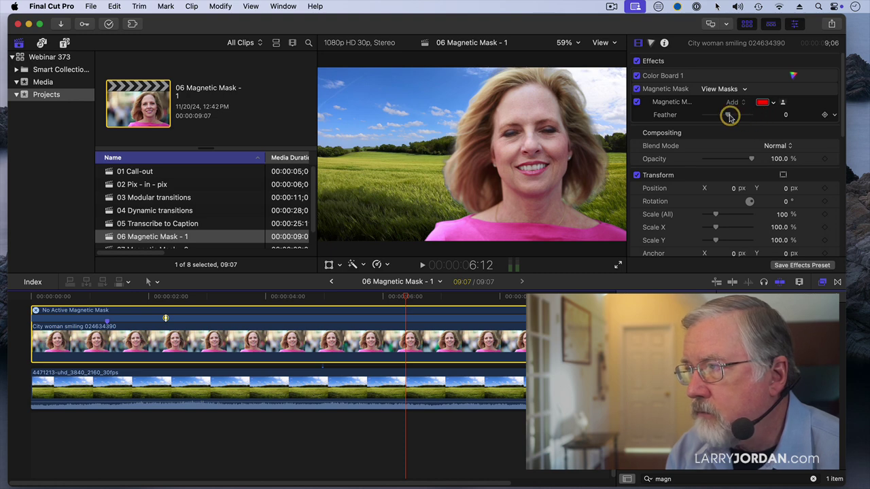
{"action": "left_click_drag", "start_coordinate": [729, 116], "coordinate": [721, 116]}
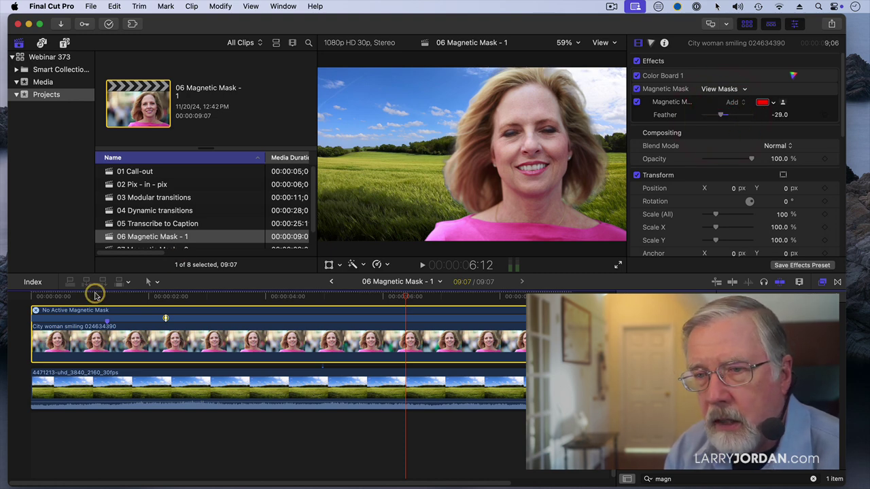
{"action": "left_click", "coordinate": [68, 297]}
{"action": "key", "text": "space"}
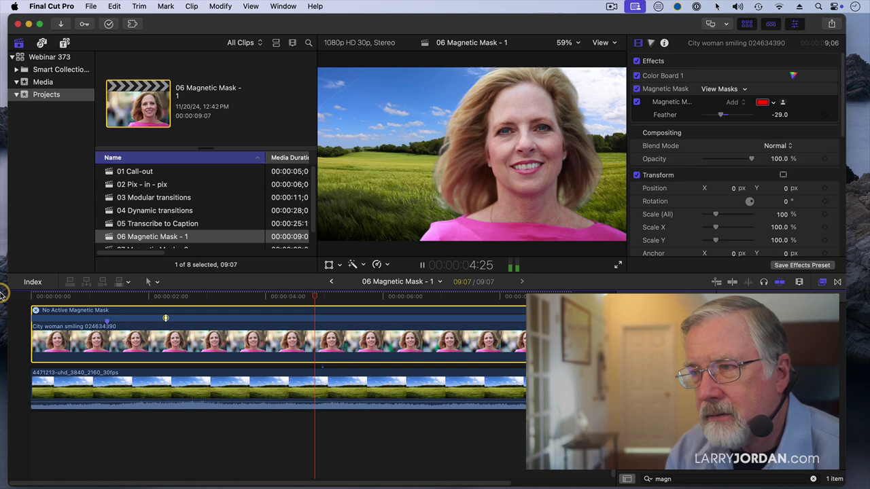
{"action": "key", "text": "space"}
- Open the '07 Magnetic Mask - 2' project and play the red-dress clip from the start
{"action": "scroll", "coordinate": [224, 220], "scroll_direction": "down", "scroll_amount": 2}
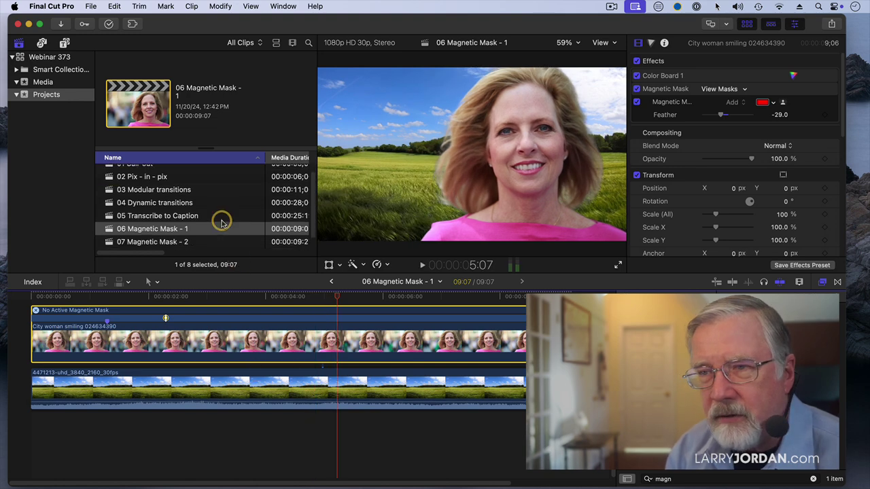
{"action": "double_click", "coordinate": [207, 229]}
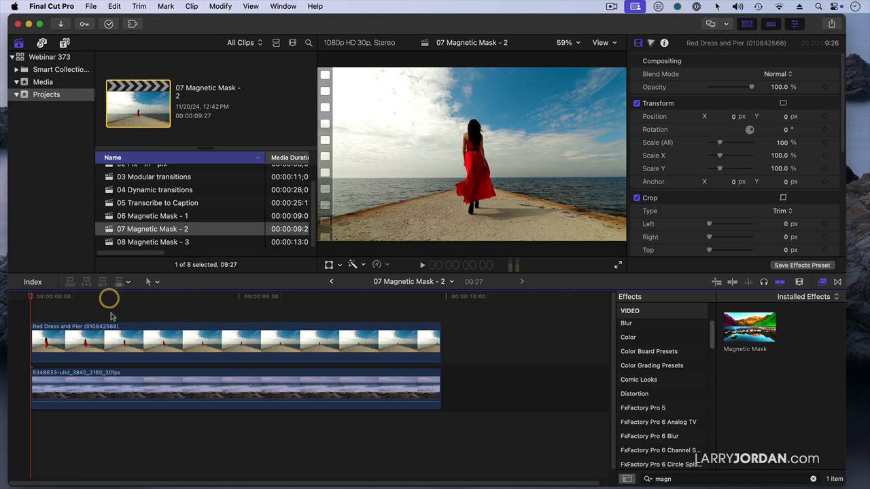
{"action": "left_click", "coordinate": [30, 295]}
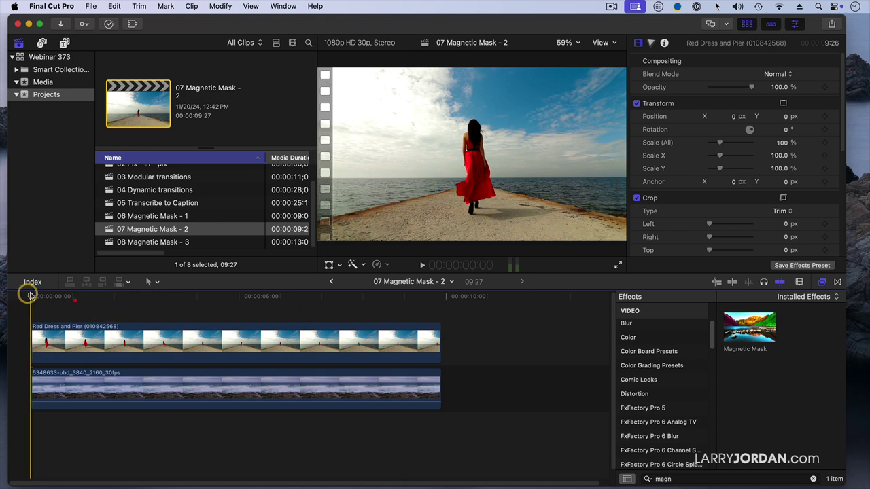
{"action": "key", "text": "space"}
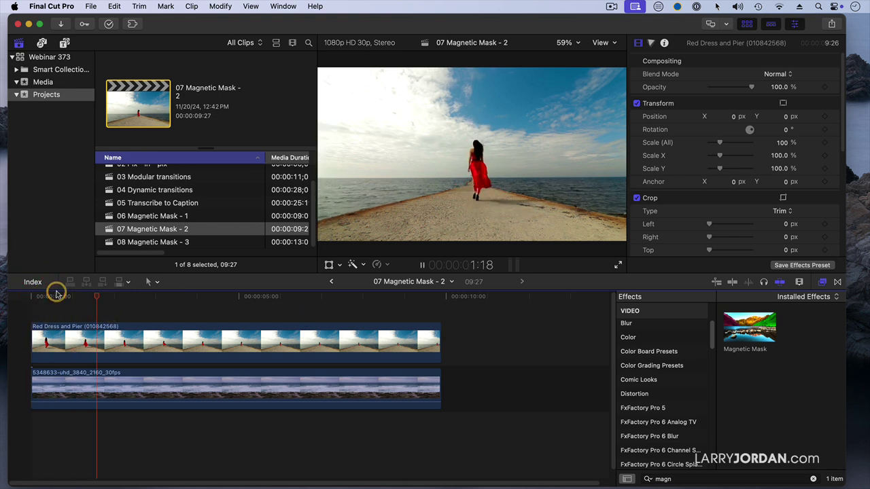
{"action": "key", "text": "space"}
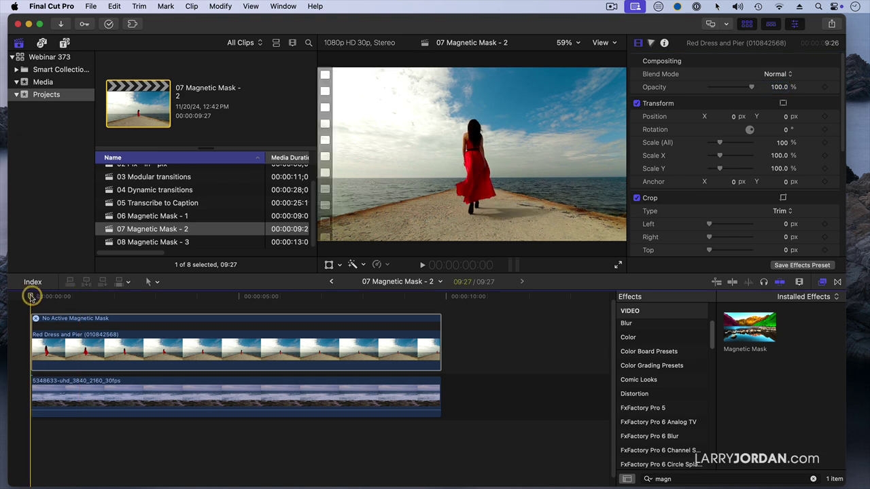
{"action": "left_click", "coordinate": [30, 297]}
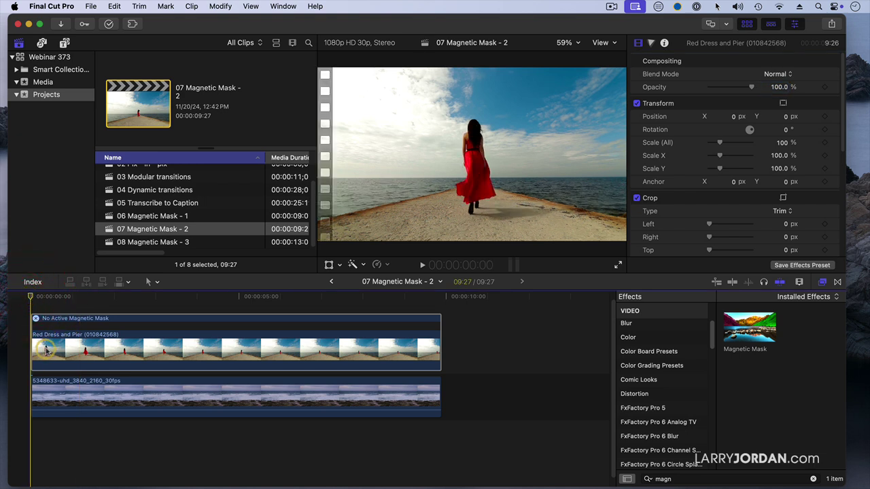
- Drop a Magnetic Mask on the red-dress clip and paint it up the woman's body
{"action": "left_click_drag", "start_coordinate": [741, 327], "coordinate": [475, 224]}
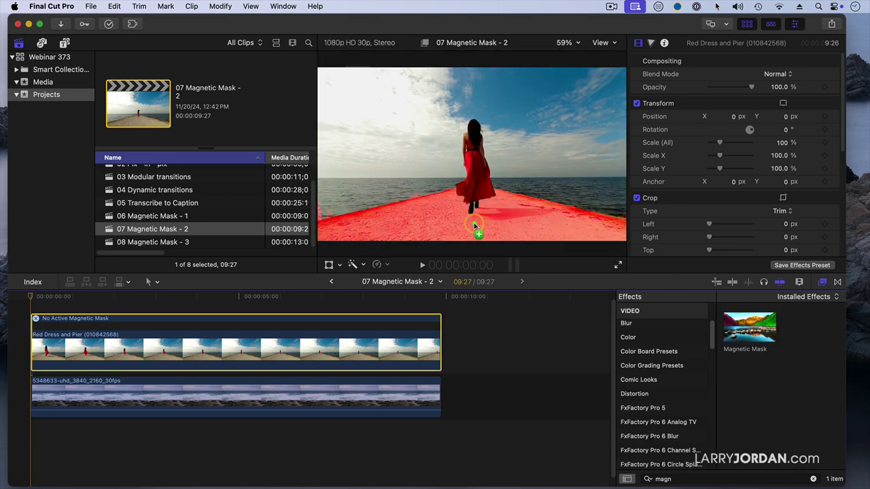
{"action": "left_click_drag", "start_coordinate": [475, 226], "coordinate": [474, 224]}
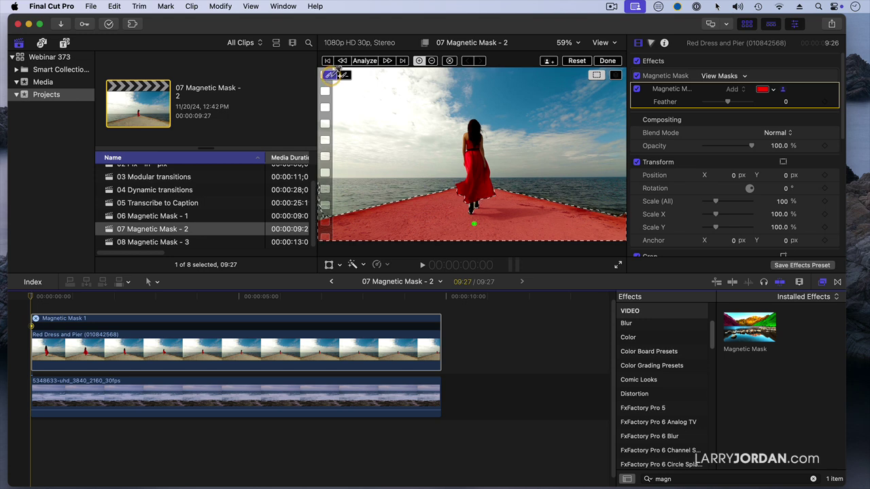
{"action": "left_click", "coordinate": [333, 75]}
{"action": "mouse_move", "coordinate": [473, 212]}
{"action": "left_mouse_down"}
{"action": "mouse_move", "coordinate": [467, 195]}
{"action": "mouse_move", "coordinate": [484, 190]}
{"action": "left_mouse_up"}
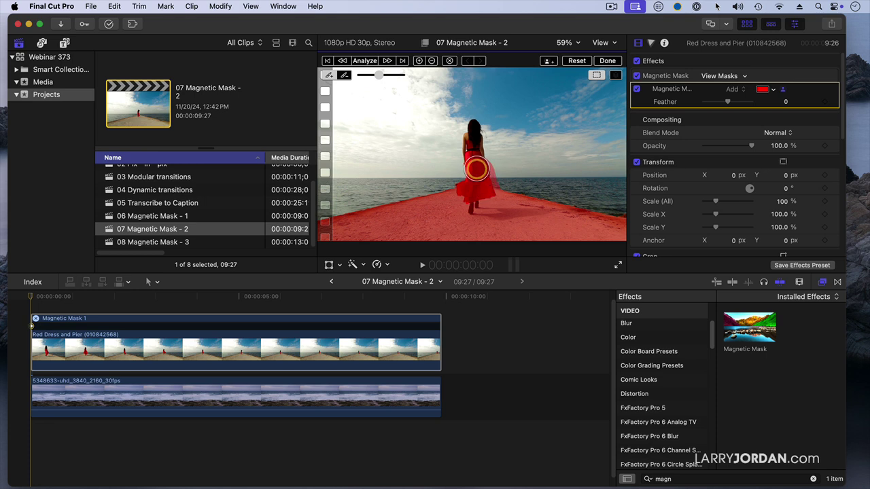
{"action": "left_click_drag", "start_coordinate": [472, 155], "coordinate": [476, 125]}
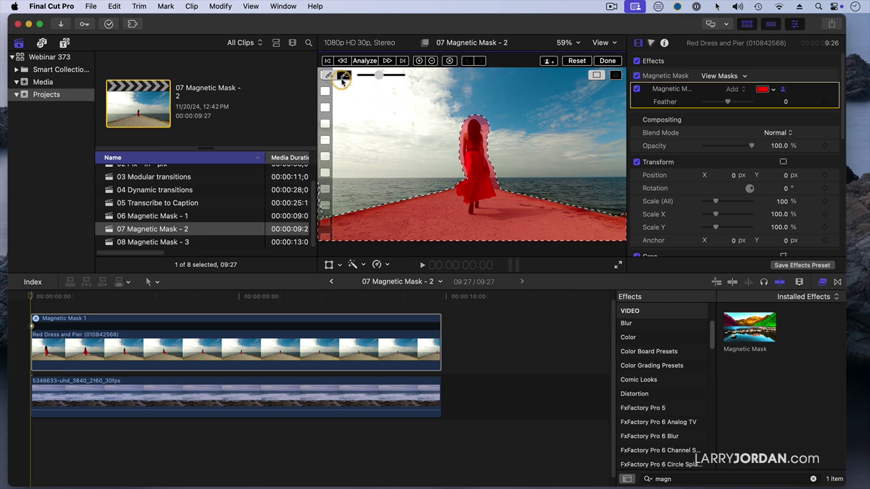
- Add the woman's head and veil to the mask so it hugs her outline
{"action": "left_click", "coordinate": [329, 75]}
{"action": "left_click_drag", "start_coordinate": [478, 109], "coordinate": [492, 114]}
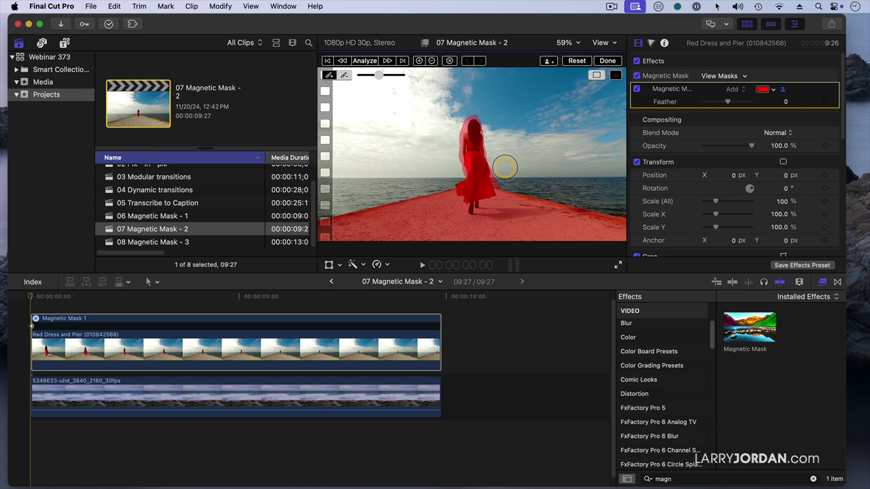
{"action": "left_click", "coordinate": [456, 113]}
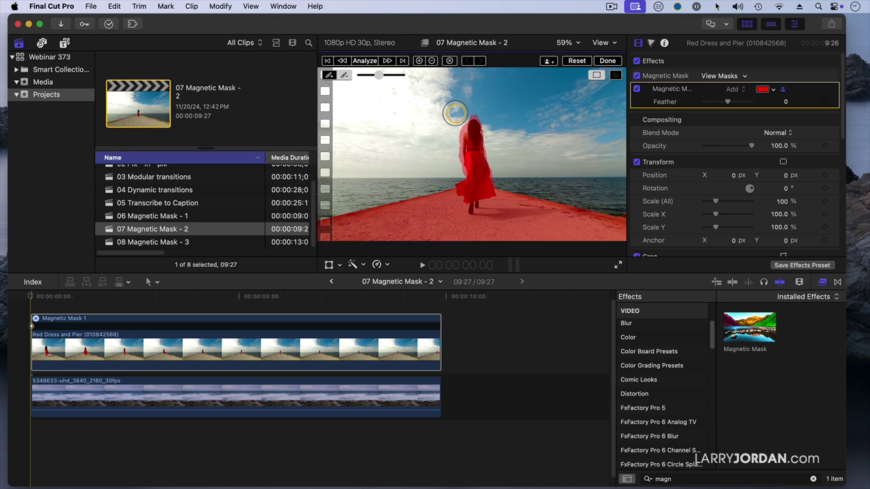
{"action": "left_click", "coordinate": [447, 149]}
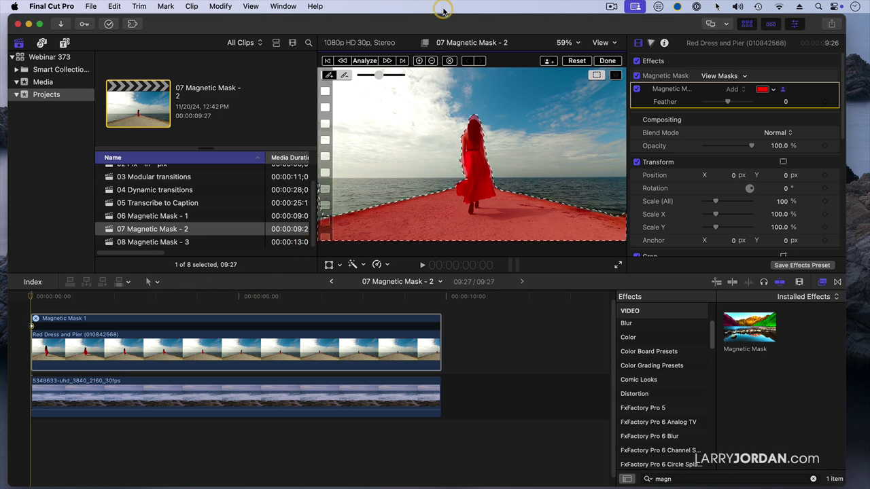
- Analyze the red-dress woman's mask through the whole clip, then click Done
{"action": "left_click", "coordinate": [365, 61]}
{"action": "left_click", "coordinate": [365, 60]}
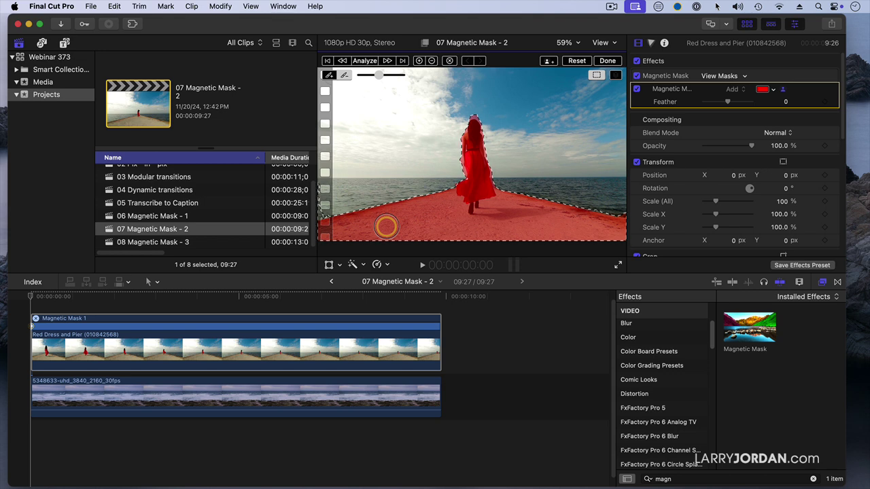
{"action": "left_click", "coordinate": [609, 61]}
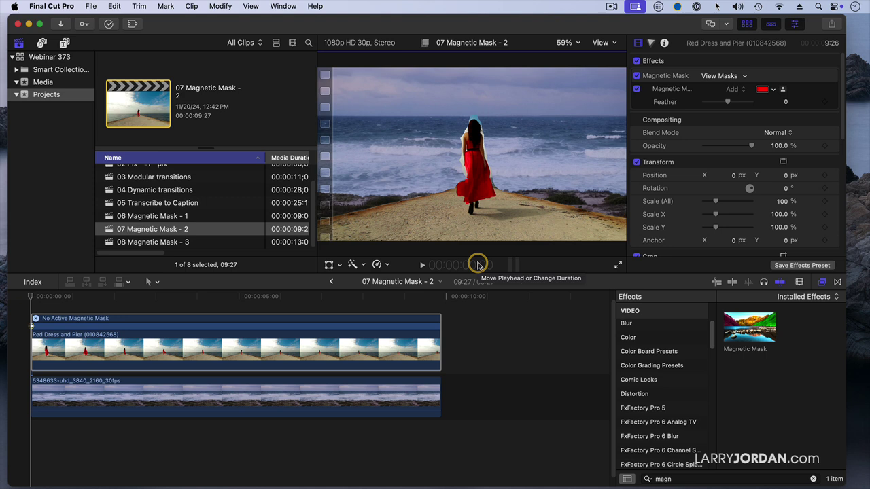
{"action": "key", "text": "space"}
{"action": "key", "text": "Right"}
{"action": "key", "text": "space"}
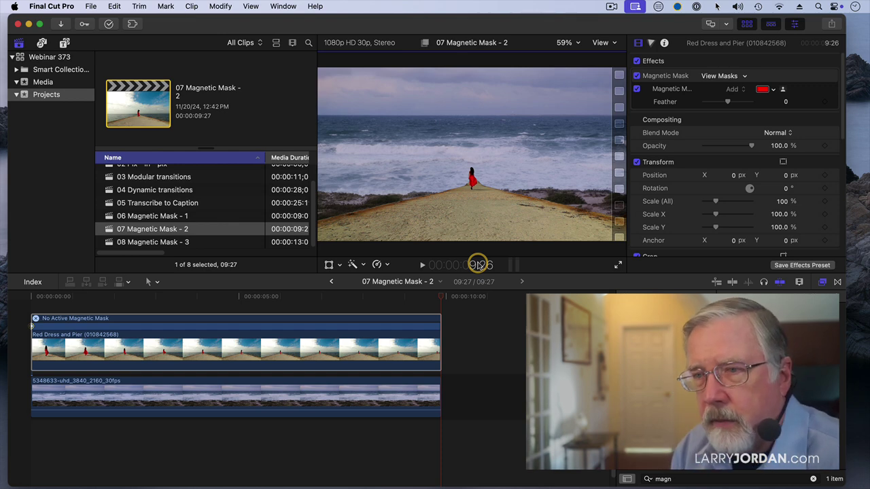
- Open the '08 Magnetic Mask - 3' project and scrub through the trade-show clip
{"action": "double_click", "coordinate": [208, 243]}
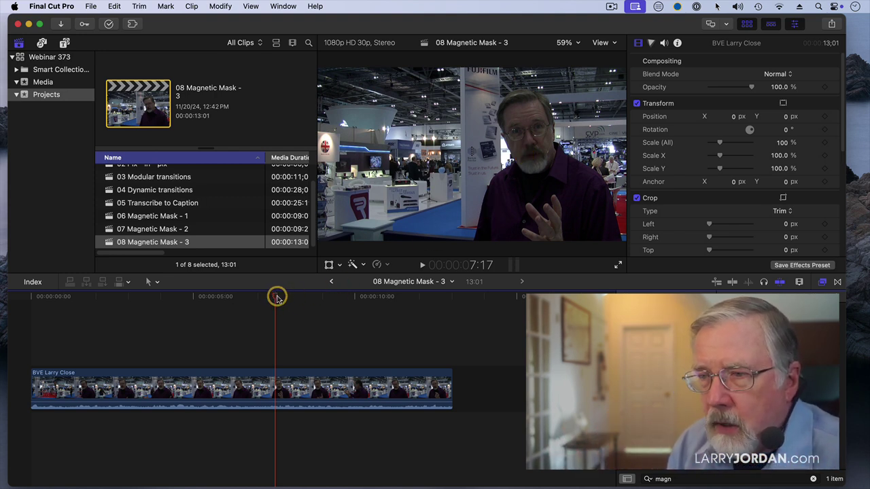
{"action": "left_click_drag", "start_coordinate": [276, 297], "coordinate": [256, 304]}
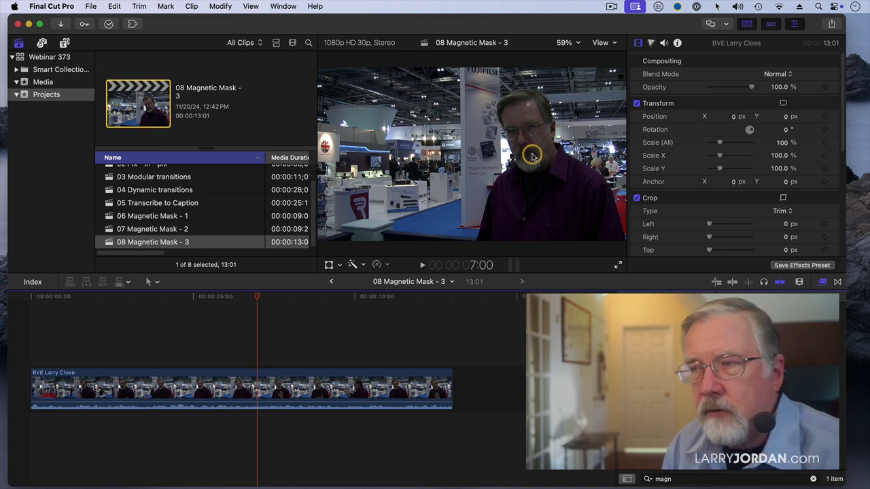
{"action": "left_click_drag", "start_coordinate": [254, 297], "coordinate": [32, 312]}
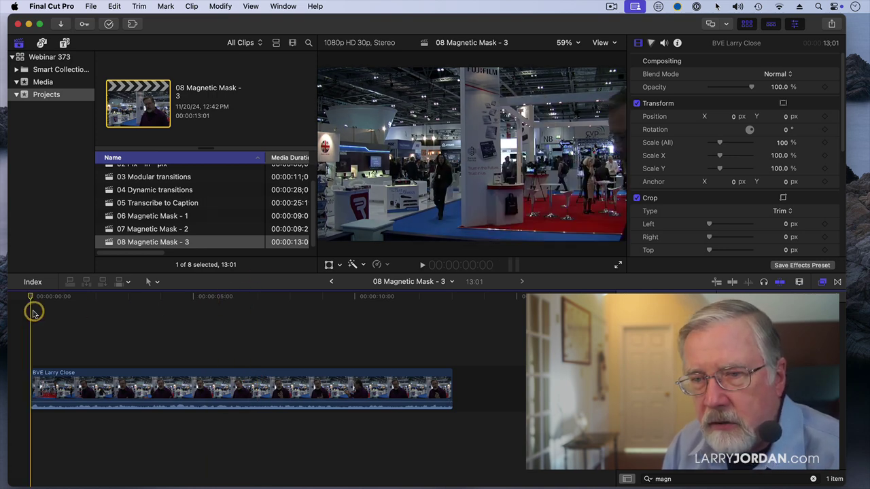
{"action": "left_click", "coordinate": [35, 311]}
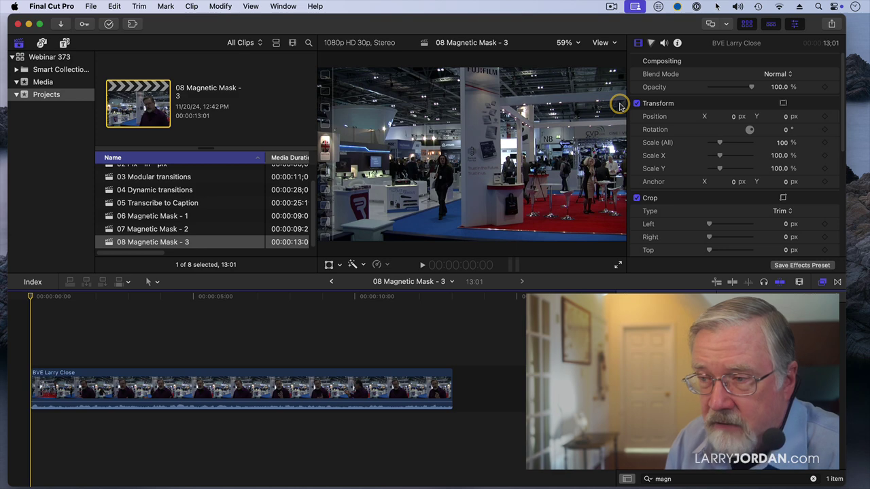
- Park on the clip's last frame, select BVE Larry Close, and show its Color inspector
{"action": "left_click", "coordinate": [442, 297]}
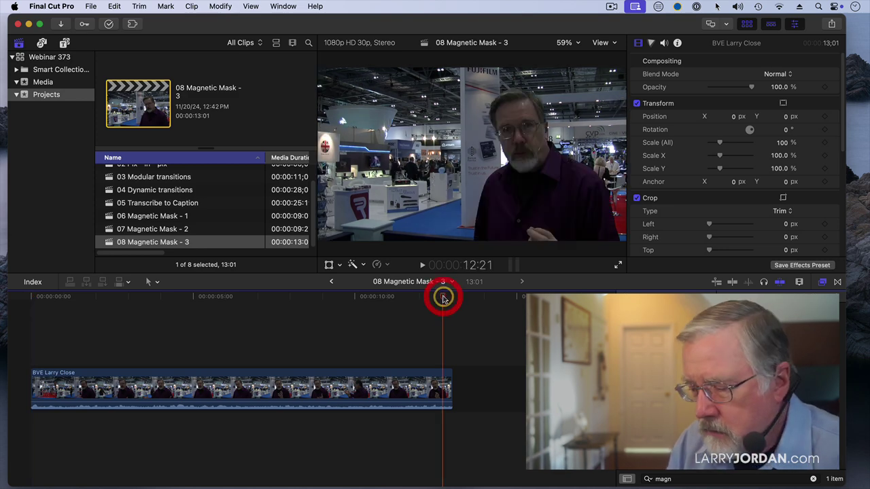
{"action": "left_click_drag", "start_coordinate": [443, 297], "coordinate": [451, 297]}
{"action": "key", "text": "Left"}
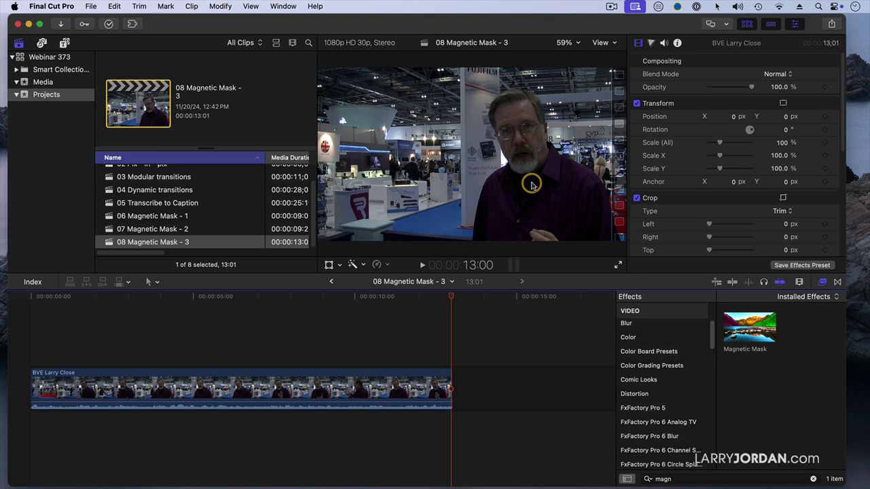
{"action": "left_click", "coordinate": [412, 383]}
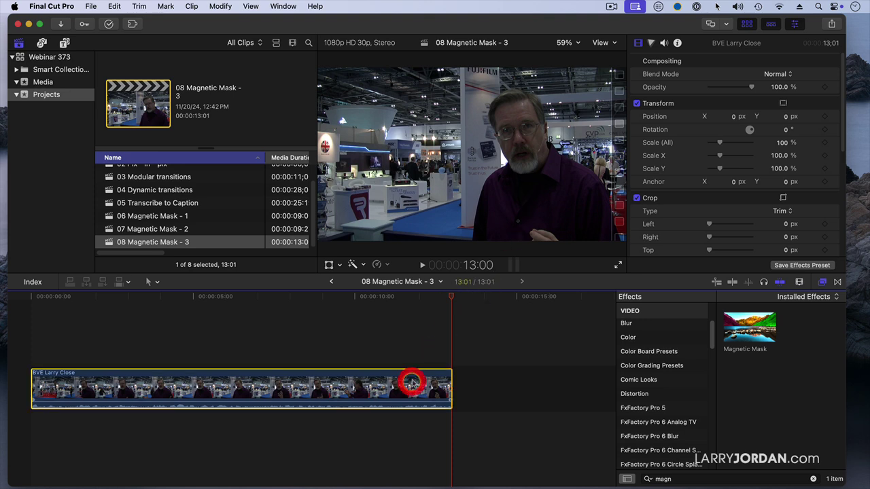
{"action": "left_click", "coordinate": [651, 44]}
- Add Color Wheels to the BVE Larry Close clip and attach a Magnetic Mask to that correction
{"action": "left_click", "coordinate": [661, 61]}
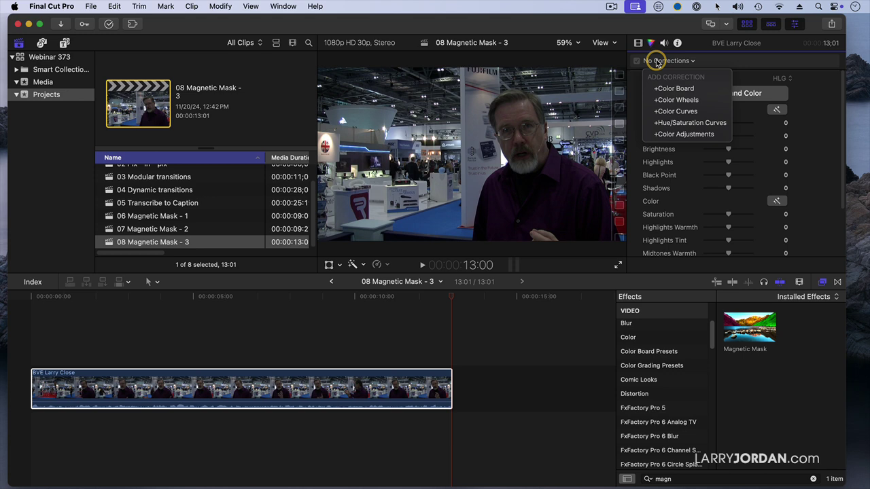
{"action": "left_click", "coordinate": [665, 100]}
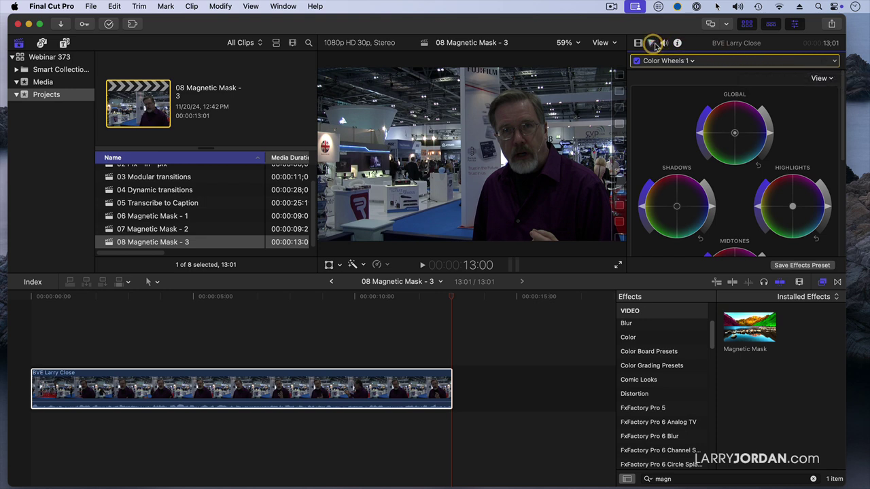
{"action": "left_click", "coordinate": [793, 62]}
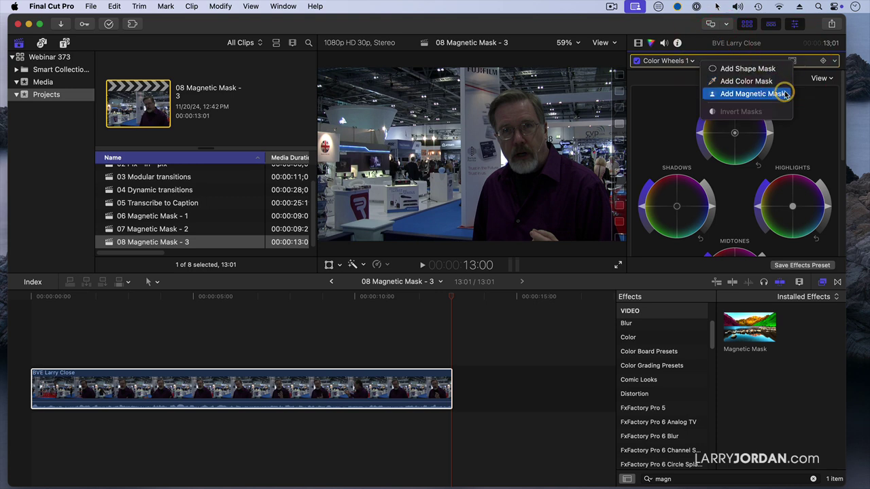
{"action": "left_click", "coordinate": [785, 94]}
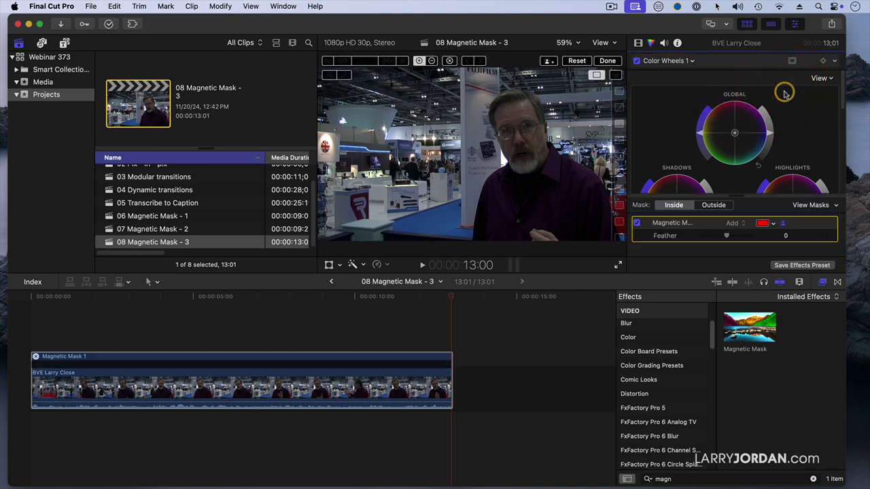
- Brush the Color Wheels magnetic mask over the presenter's body, face and forehead
{"action": "left_click", "coordinate": [418, 62]}
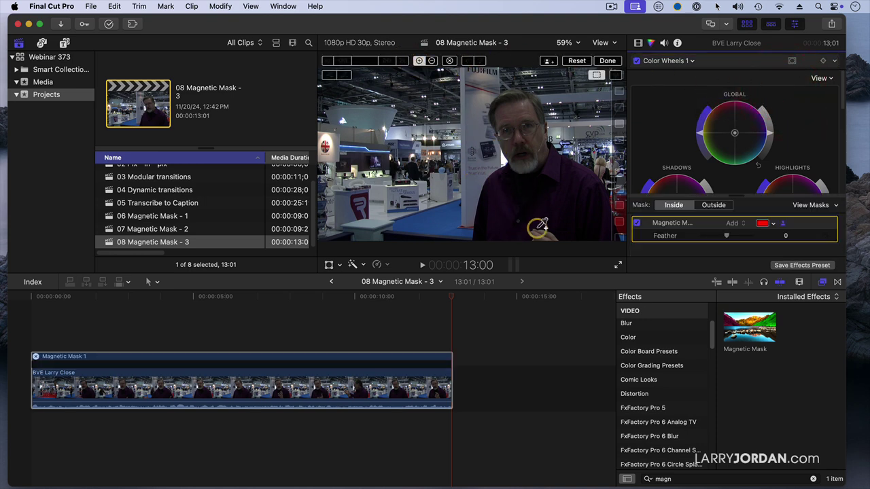
{"action": "left_click", "coordinate": [570, 230]}
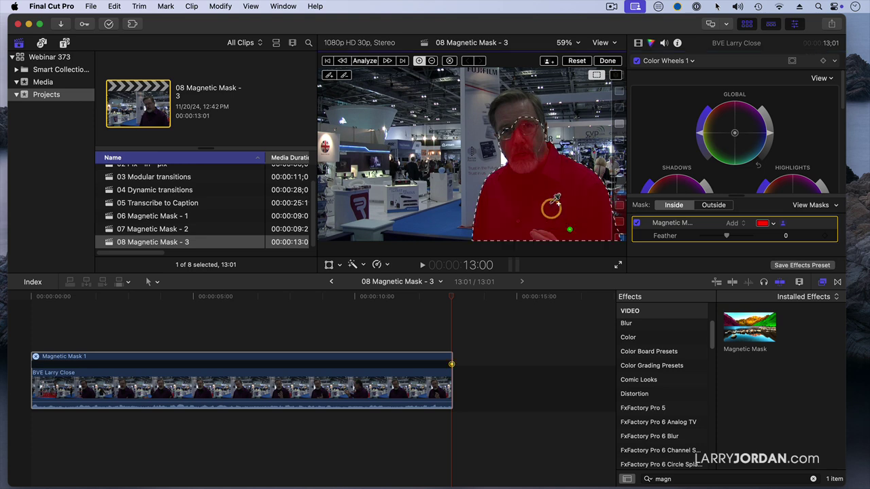
{"action": "left_click_drag", "start_coordinate": [536, 154], "coordinate": [530, 95]}
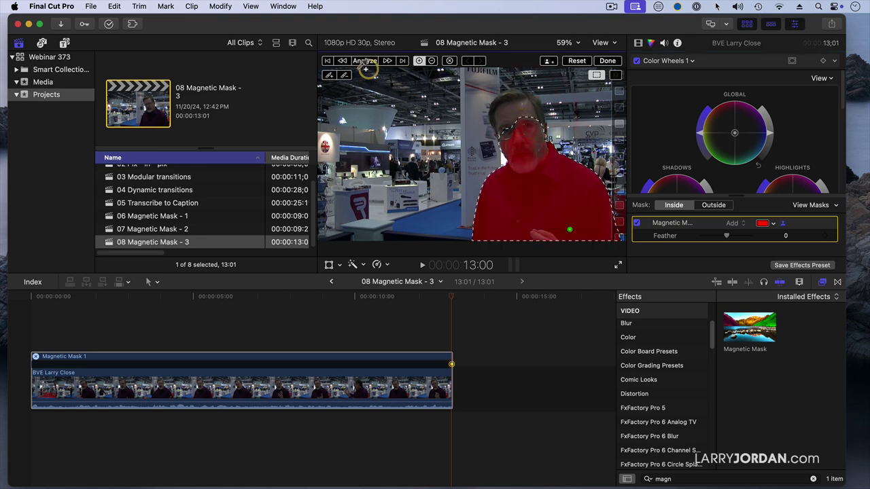
{"action": "left_click", "coordinate": [329, 75]}
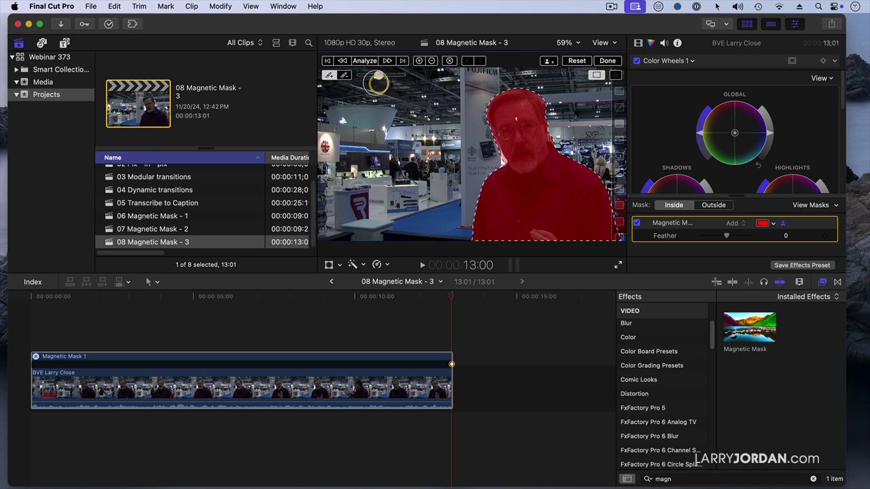
{"action": "left_click", "coordinate": [345, 75]}
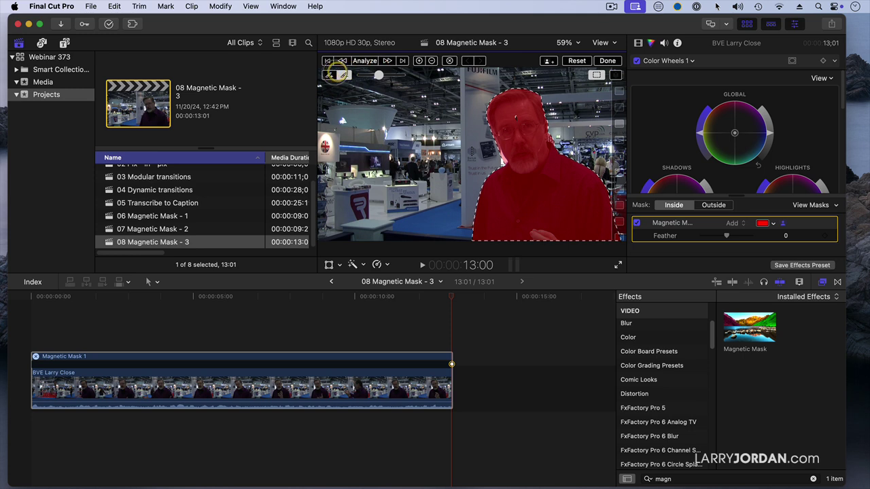
{"action": "left_click", "coordinate": [329, 75]}
{"action": "left_click", "coordinate": [513, 119]}
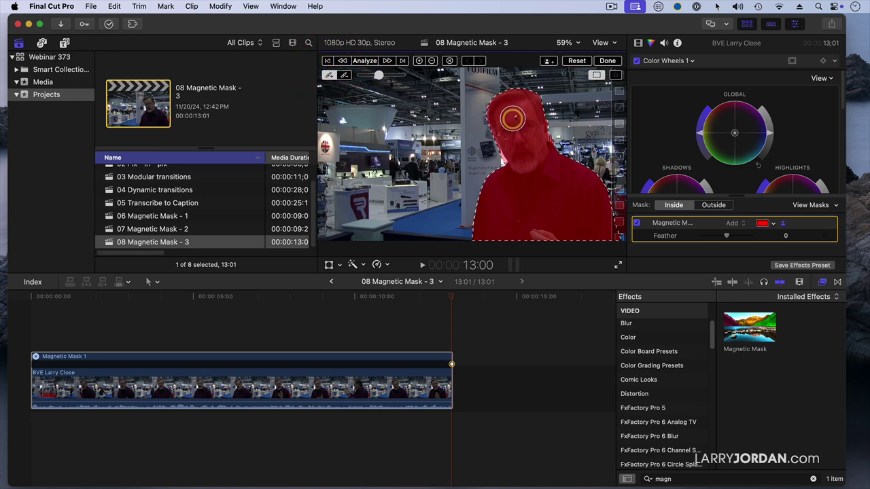
- Track the presenter's magnetic mask backward through the full 13:01 clip, then close mask editing
{"action": "left_click", "coordinate": [345, 61]}
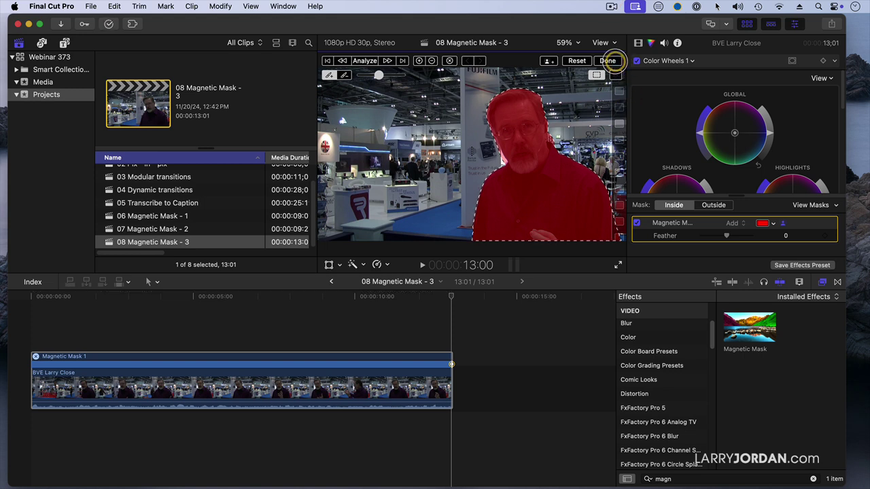
{"action": "left_click", "coordinate": [608, 61]}
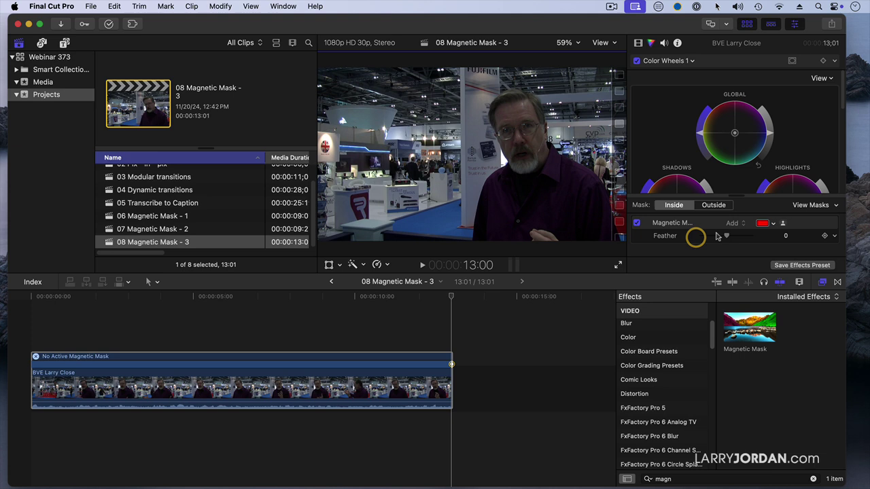
- Hide the effects list and media browser, expand the color inspector, and show the vectorscope and luma waveform
{"action": "left_click", "coordinate": [823, 283]}
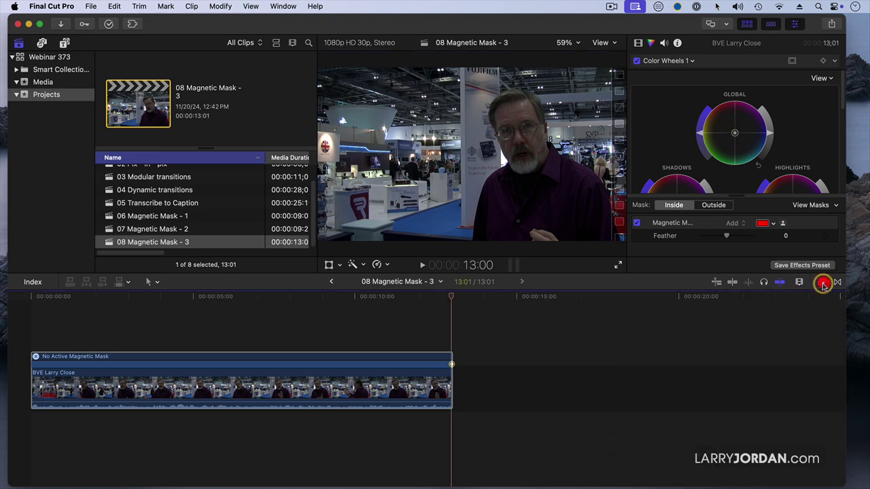
{"action": "double_click", "coordinate": [780, 43]}
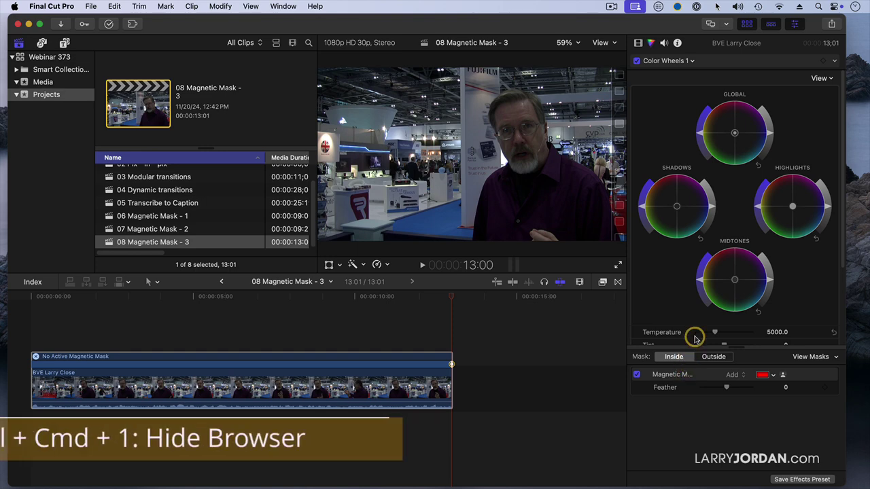
{"action": "key", "text": "ctrl+super+1"}
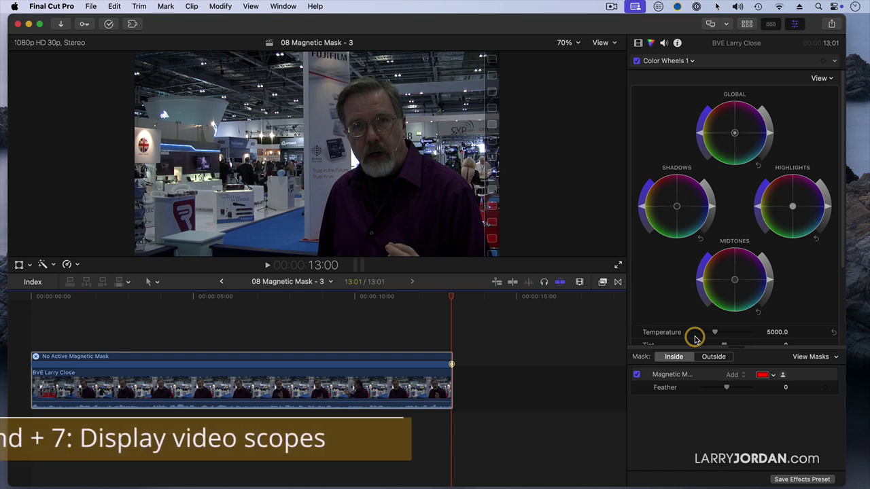
{"action": "key", "text": "super+7"}
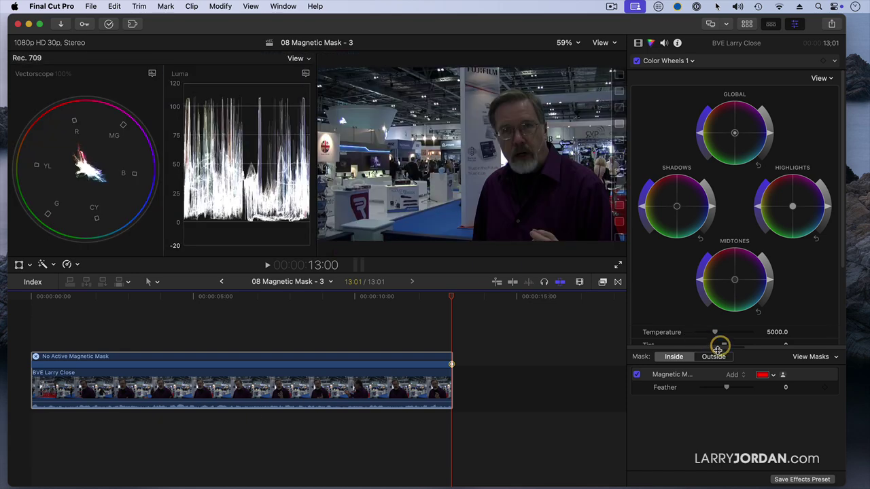
- Lower highlights outside the mask, then raise the presenter's highlights and midtones inside it
{"action": "left_click", "coordinate": [715, 357]}
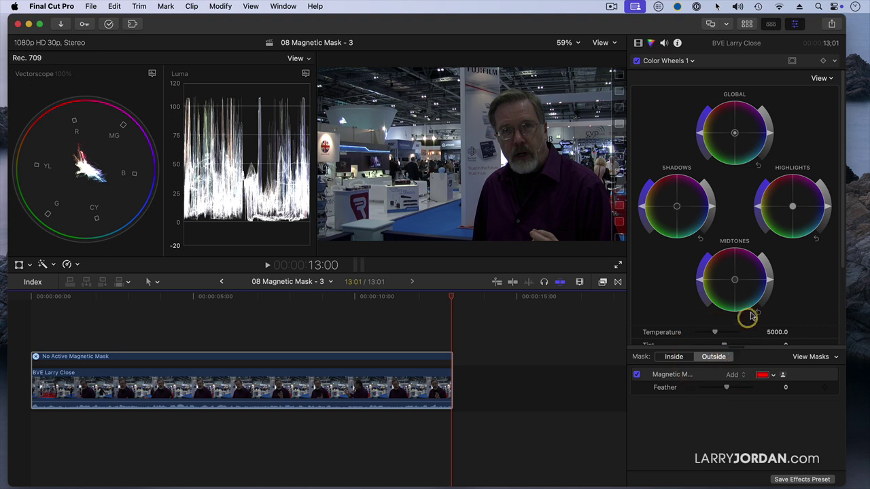
{"action": "left_click_drag", "start_coordinate": [827, 210], "coordinate": [829, 213]}
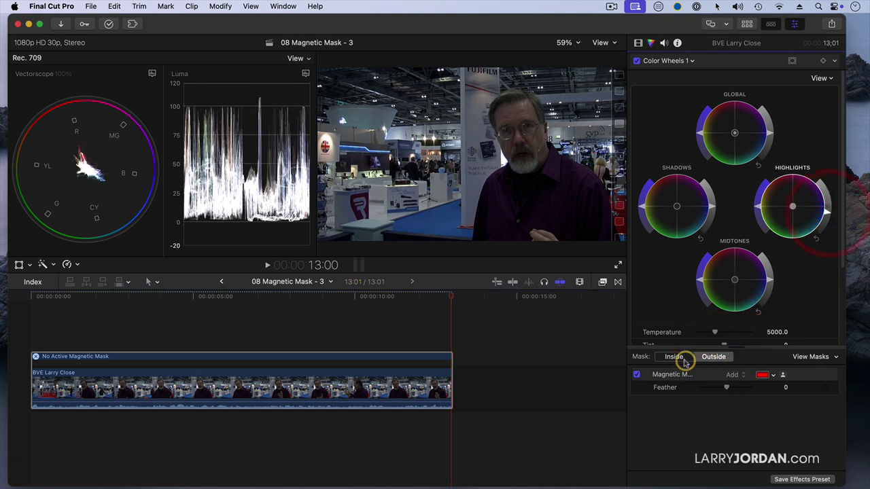
{"action": "left_click", "coordinate": [670, 358]}
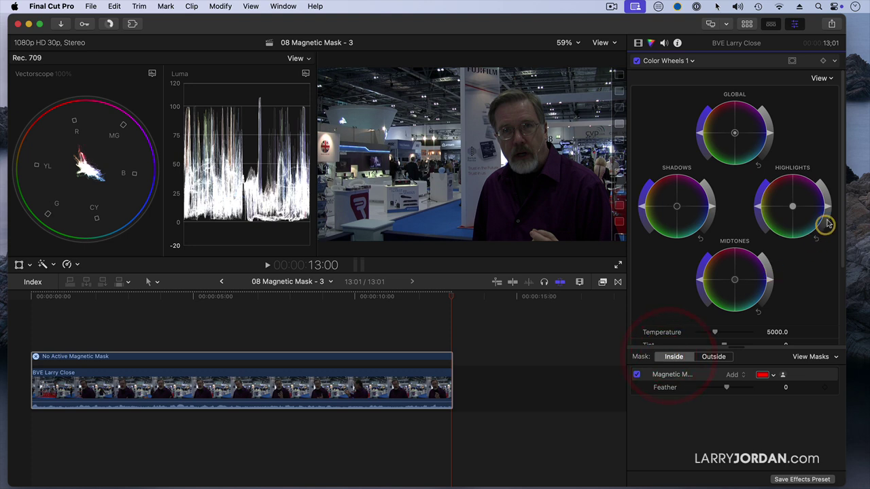
{"action": "left_click_drag", "start_coordinate": [828, 208], "coordinate": [828, 196]}
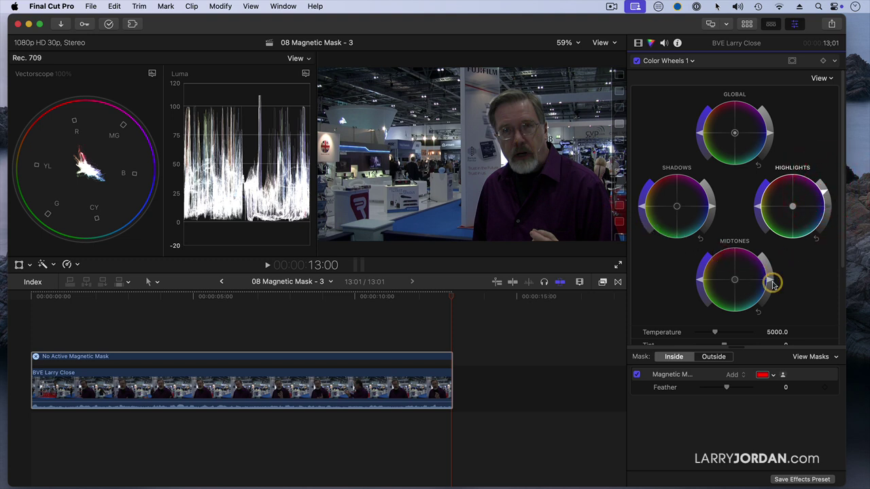
{"action": "left_click_drag", "start_coordinate": [771, 280], "coordinate": [744, 255]}
- Fine-tune the presenter's midtone saturation, midtone brightness and shadows, then toggle Color Wheels off to compare
{"action": "left_click_drag", "start_coordinate": [700, 282], "coordinate": [702, 267]}
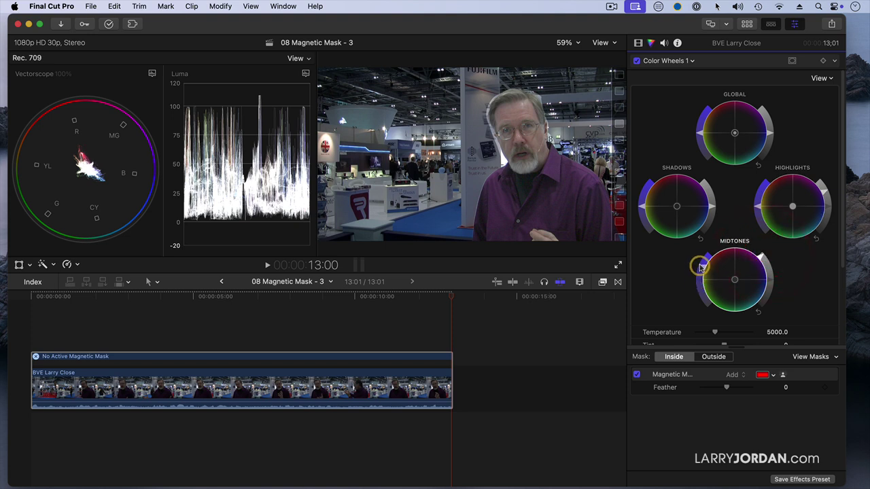
{"action": "left_click", "coordinate": [709, 258]}
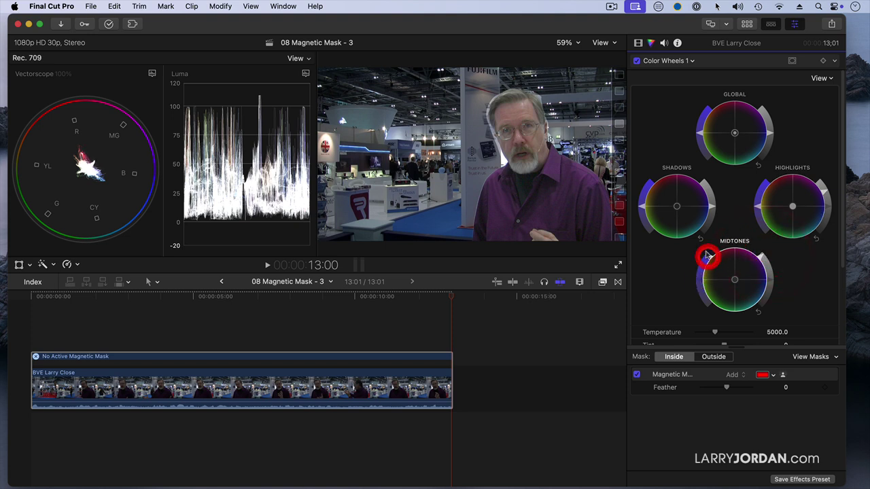
{"action": "left_click", "coordinate": [712, 211]}
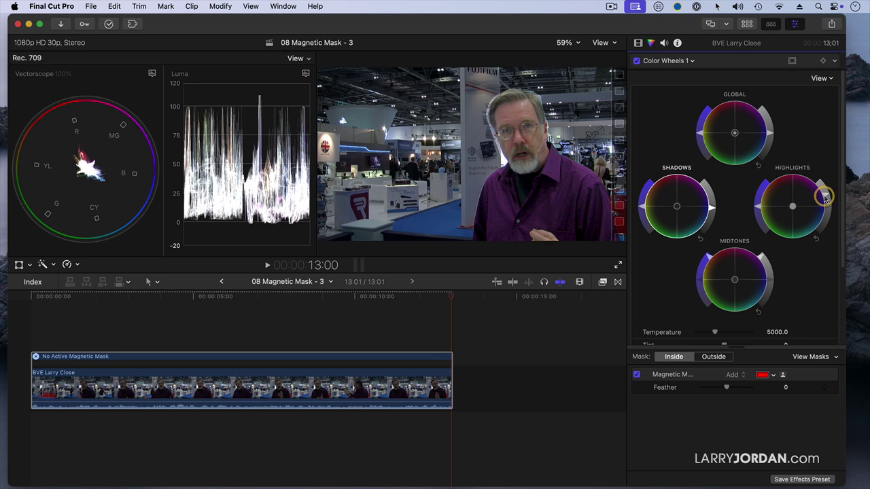
{"action": "left_click", "coordinate": [807, 233]}
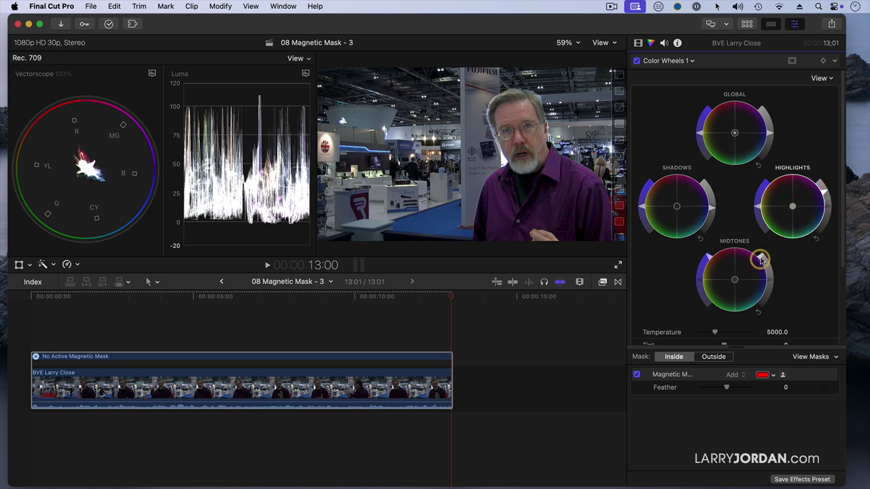
{"action": "left_click_drag", "start_coordinate": [762, 260], "coordinate": [764, 260]}
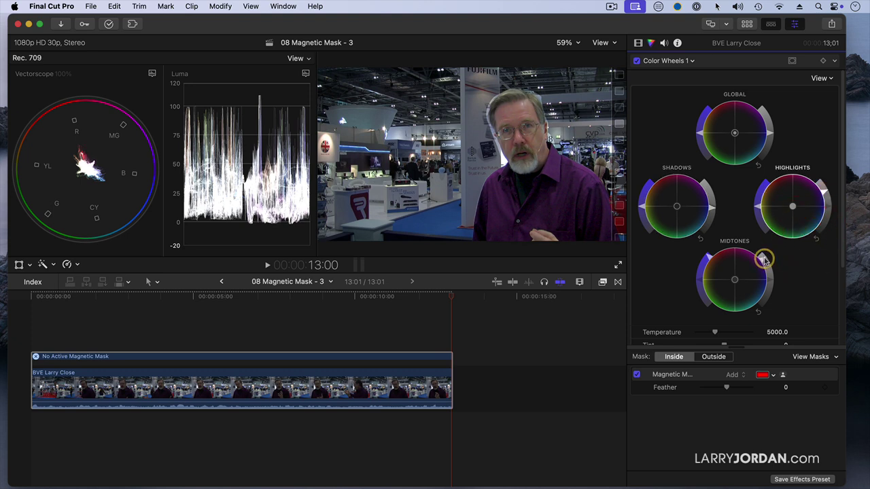
{"action": "left_click", "coordinate": [762, 258]}
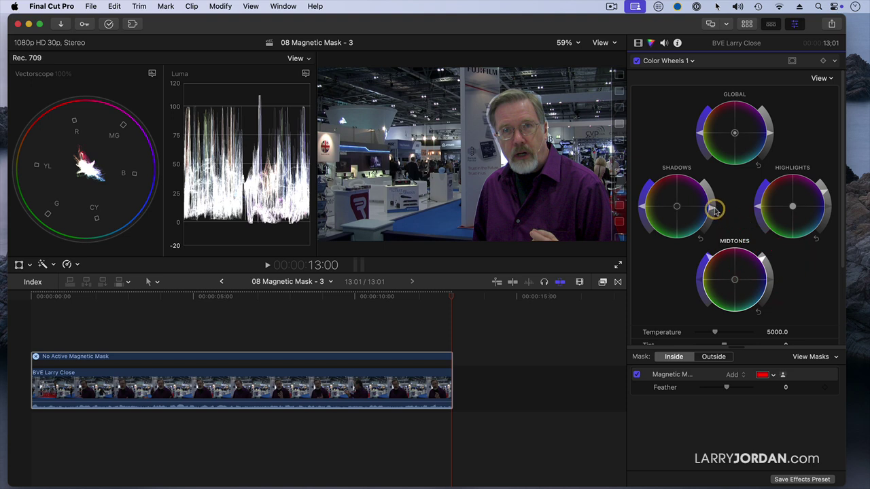
{"action": "left_click_drag", "start_coordinate": [713, 211], "coordinate": [713, 208]}
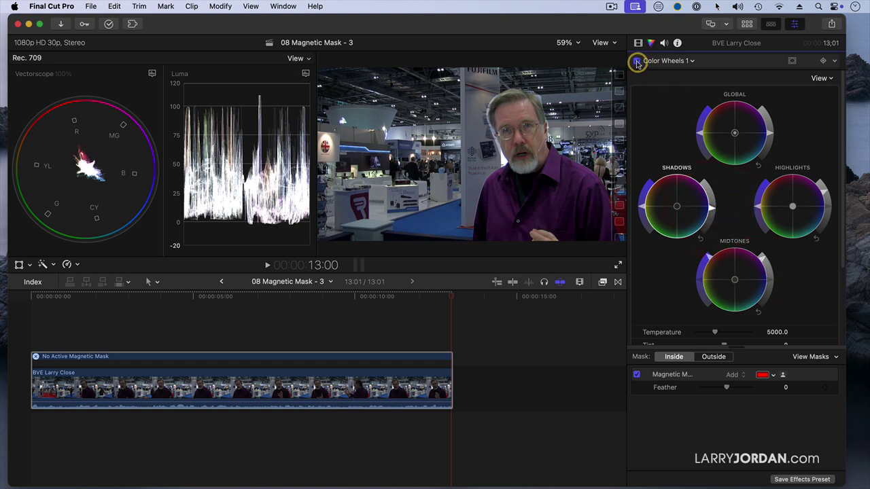
{"action": "left_click", "coordinate": [637, 61]}
{"action": "left_click", "coordinate": [637, 62]}
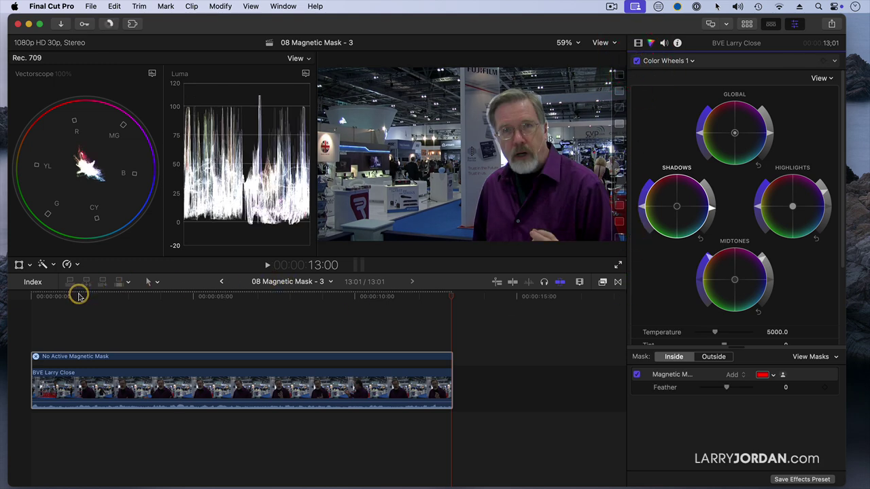
{"action": "key", "text": "Home"}
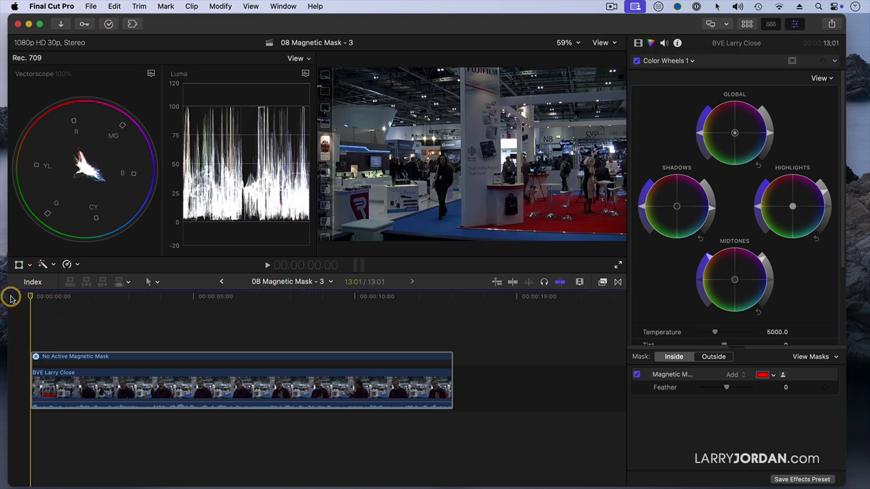
{"action": "key", "text": "space"}
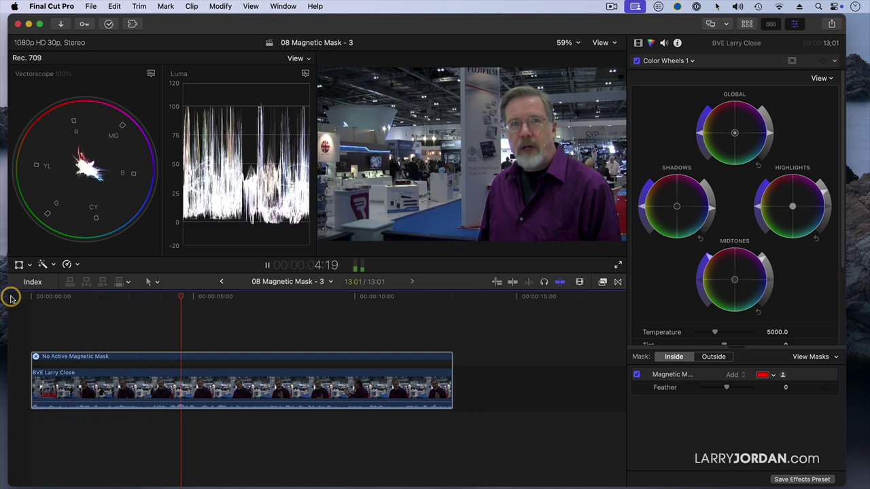
{"action": "key", "text": "space"}
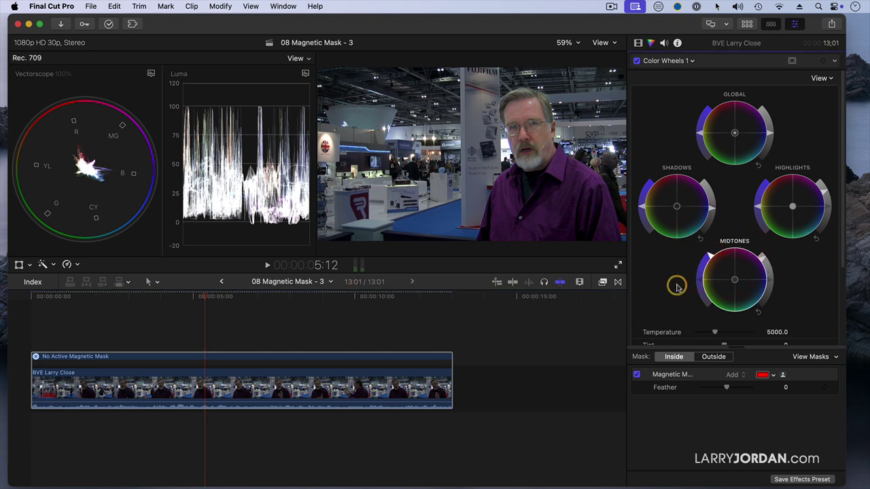
{"action": "key", "text": "space"}
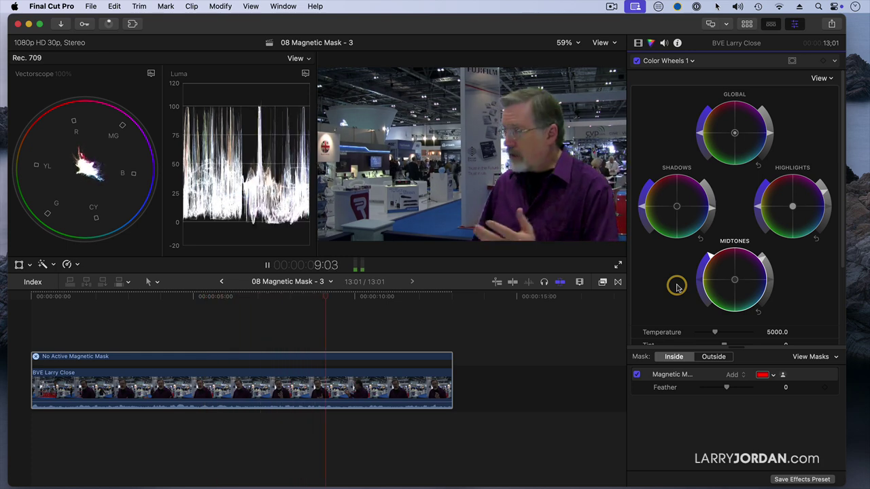
{"action": "key", "text": "space"}
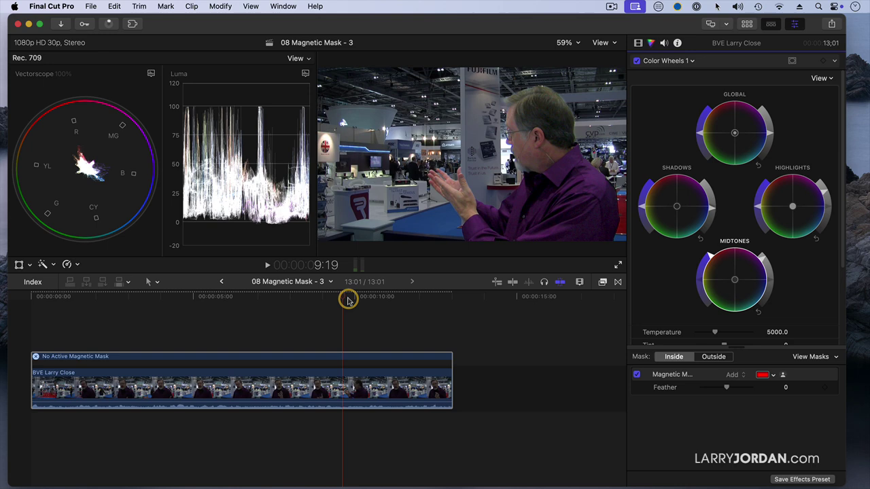
- At a frame around 8:28, soften the magnetic mask edge with a Feather of -43.0
{"action": "left_click_drag", "start_coordinate": [344, 297], "coordinate": [319, 297]}
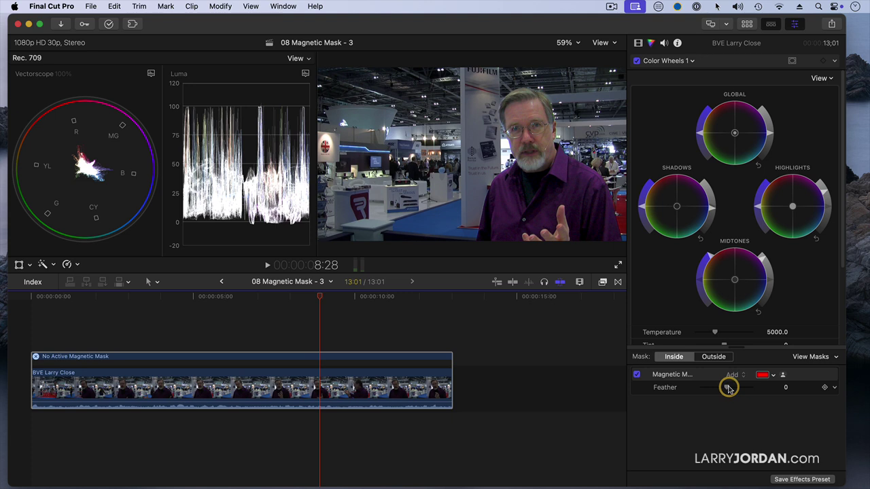
{"action": "left_click_drag", "start_coordinate": [726, 388], "coordinate": [717, 388]}
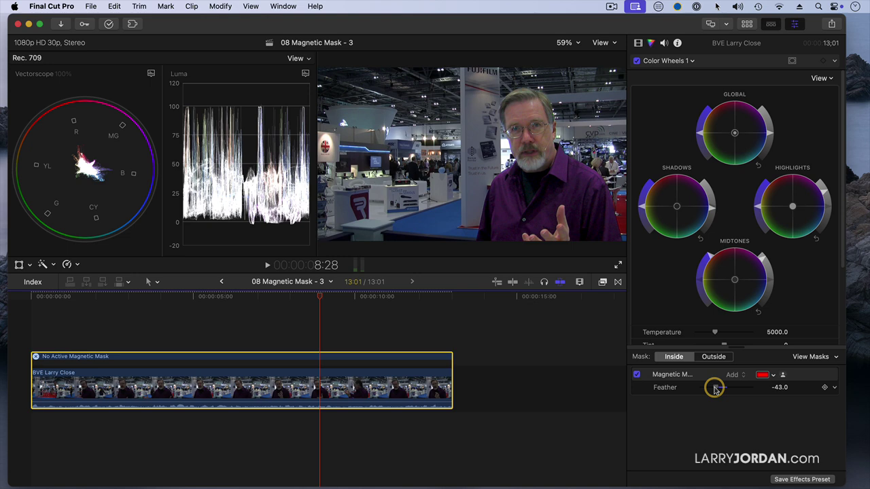
{"action": "left_click_drag", "start_coordinate": [715, 388], "coordinate": [715, 388]}
- Play the clip from the start, then step back frame by frame from the last frame
{"action": "left_click", "coordinate": [30, 299]}
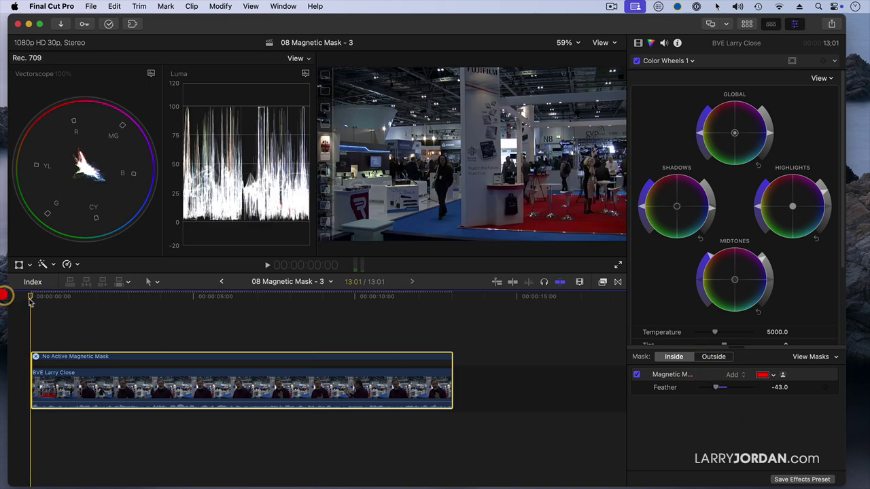
{"action": "key", "text": "space"}
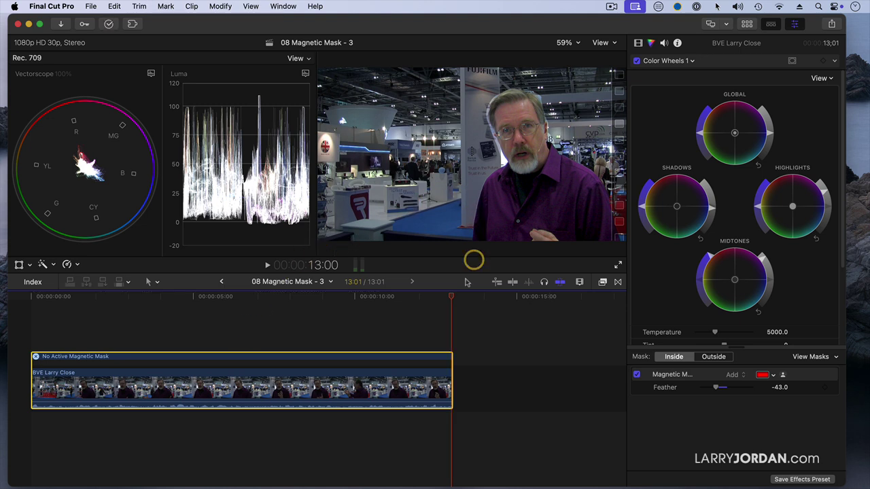
{"action": "left_click", "coordinate": [451, 297]}
{"action": "key", "text": "Left"}
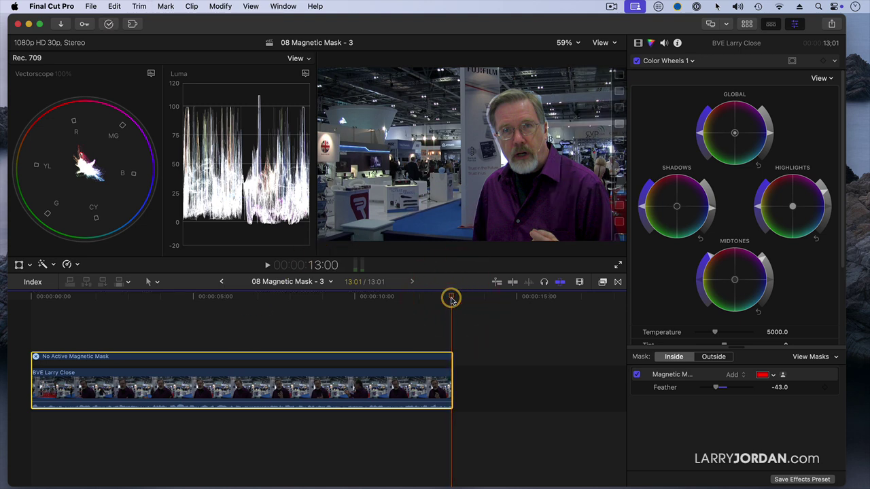
{"action": "key", "text": "Left"}
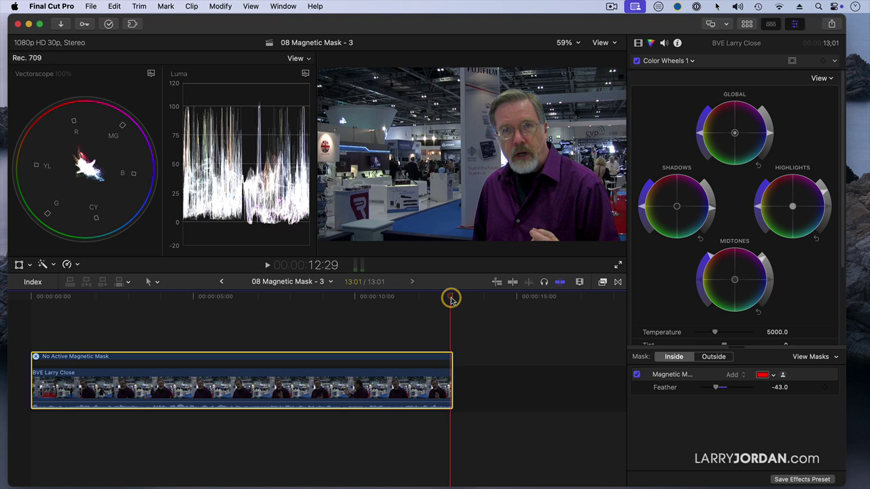